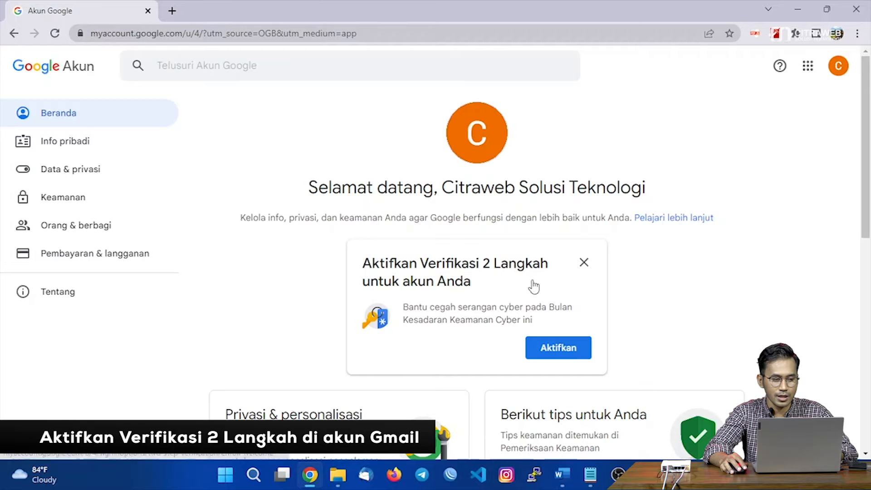
# Go to the Keamanan (Security) page and scroll to 'Login ke Google', where 2-Step Verification is Nonaktif.
pyautogui.click(62, 205)
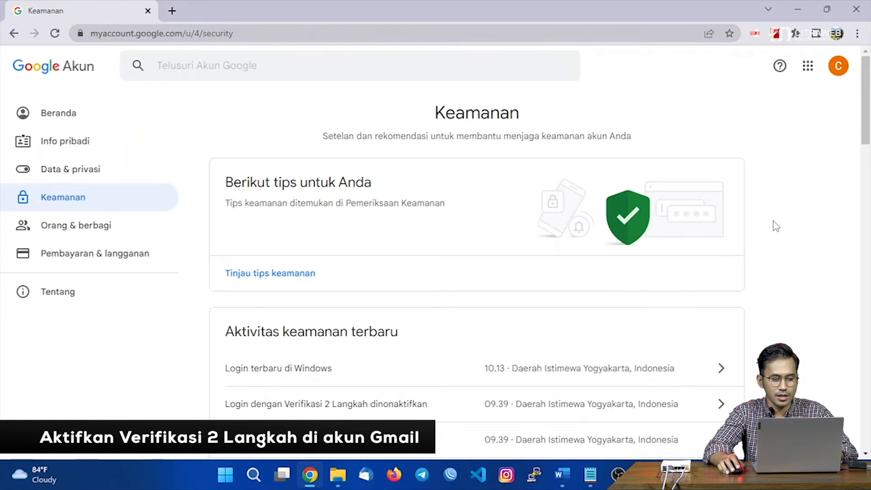
pyautogui.scroll(-3, 776, 226)
pyautogui.scroll(-5, 776, 226)
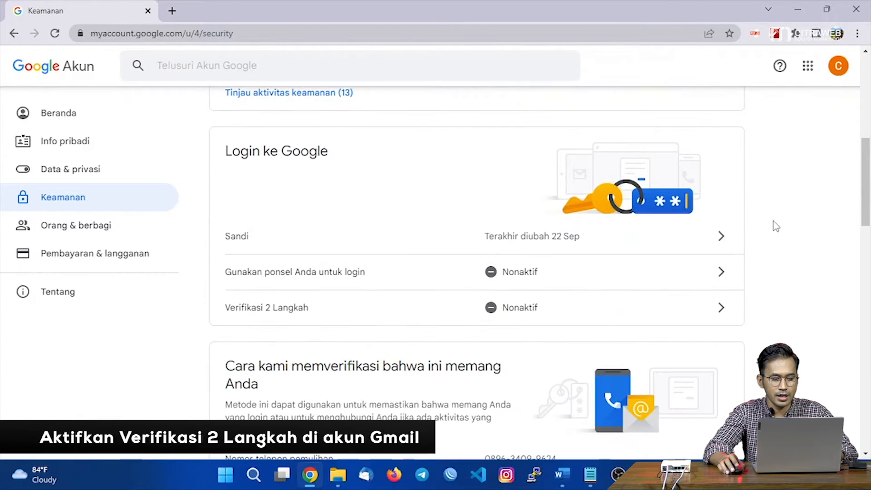
# Start the 2-Step Verification setup and re-verify identity with the account password.
pyautogui.click(459, 325)
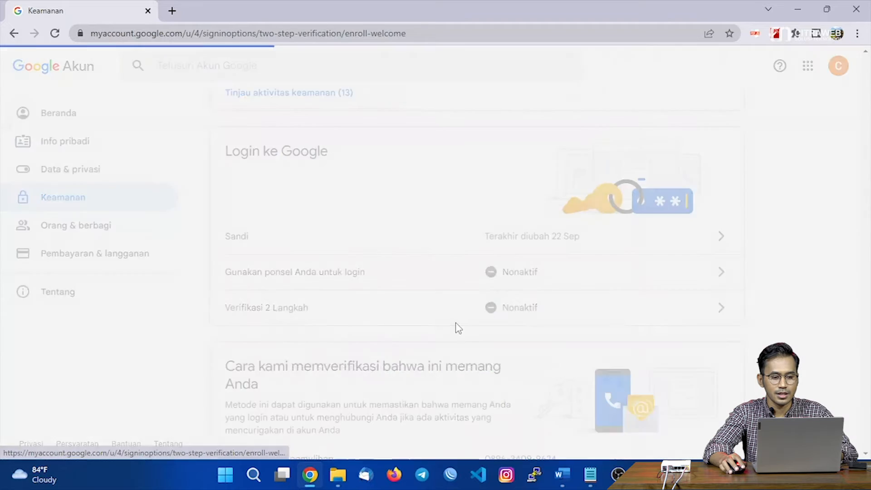
pyautogui.scroll(-3, 429, 304)
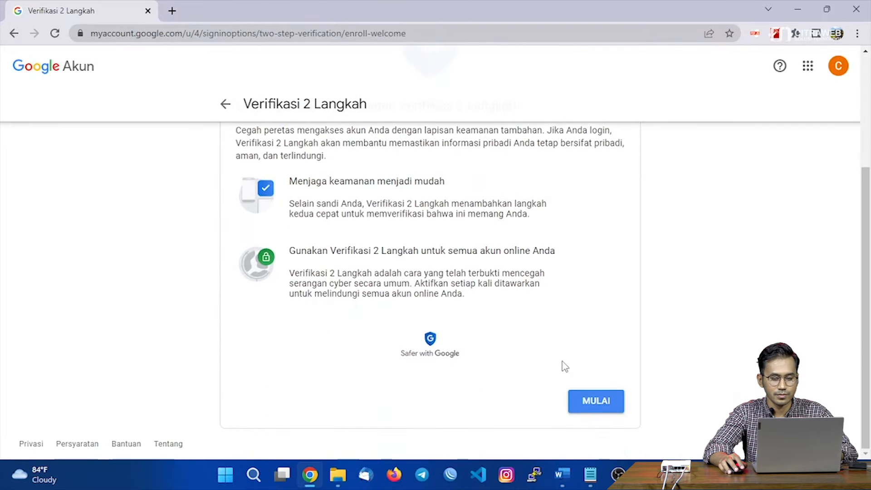
pyautogui.click(596, 405)
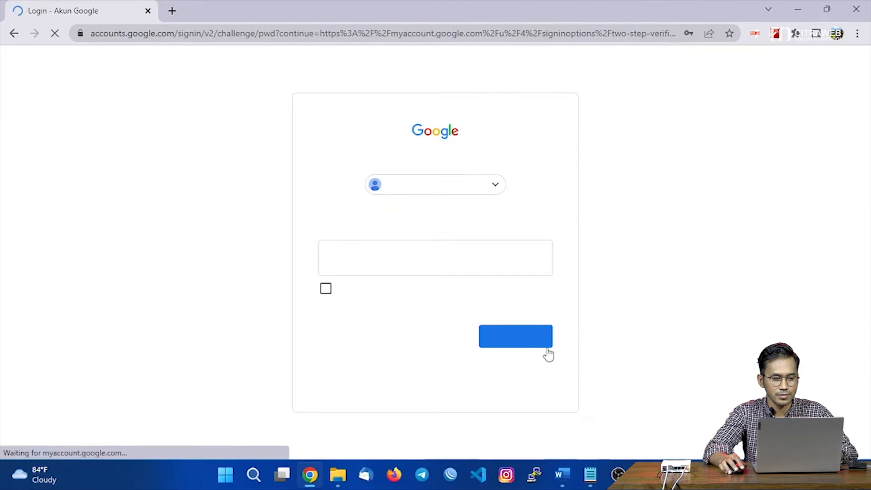
pyautogui.click(462, 265)
pyautogui.write('******')
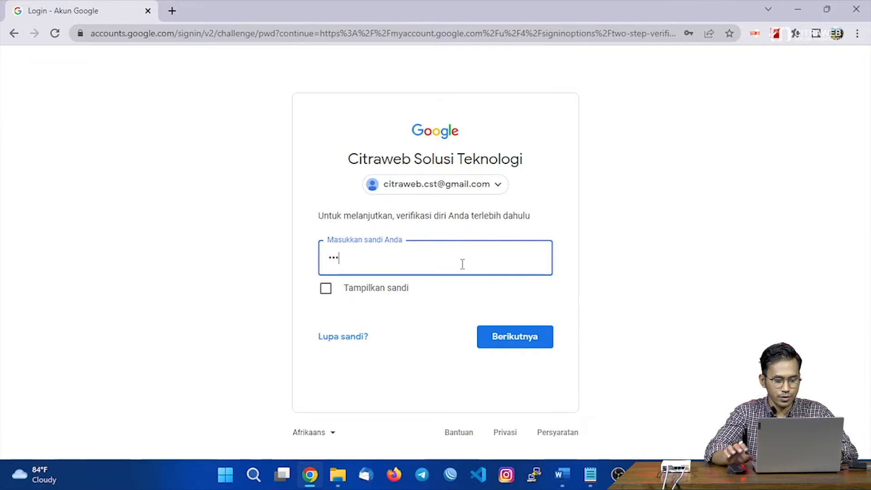
pyautogui.write('*****')
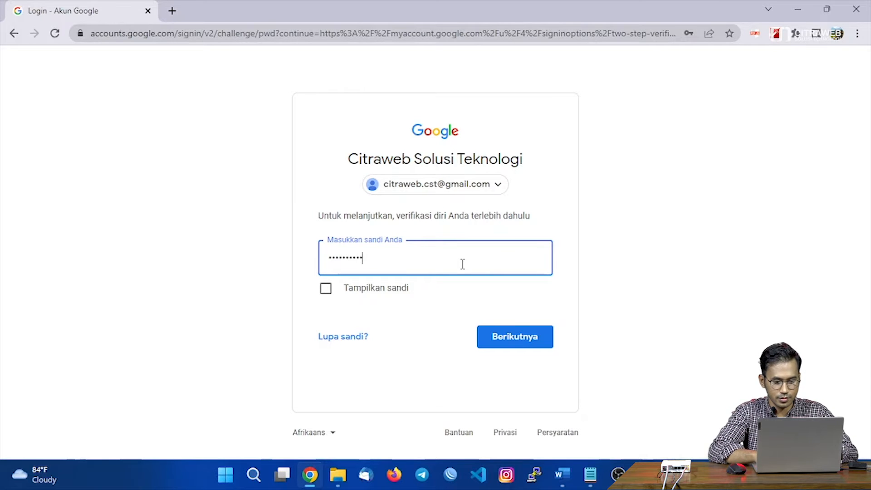
pyautogui.press('Return')
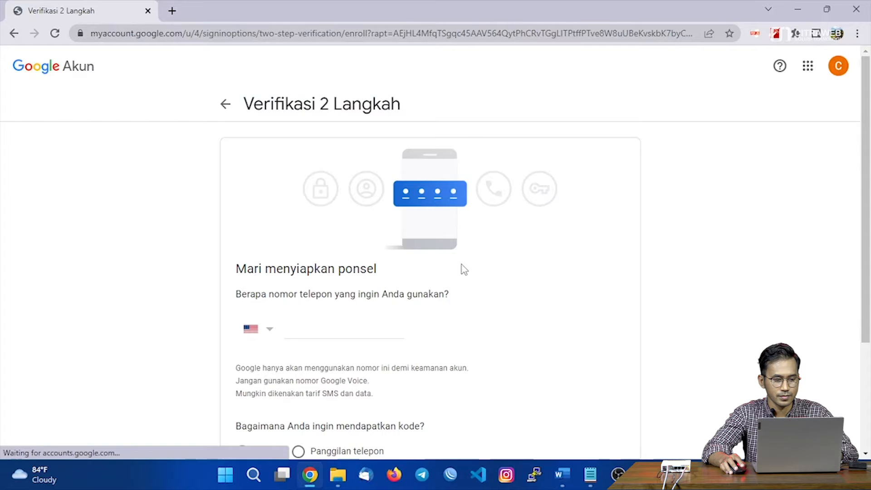
# Keep Telepon atau SMS as the second step, using the phone number already entered.
pyautogui.scroll(-1, 464, 270)
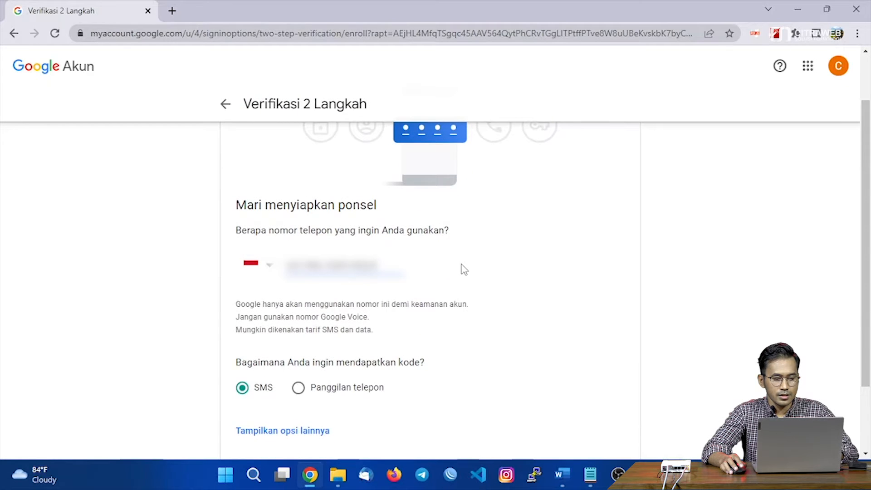
pyautogui.scroll(-1, 464, 270)
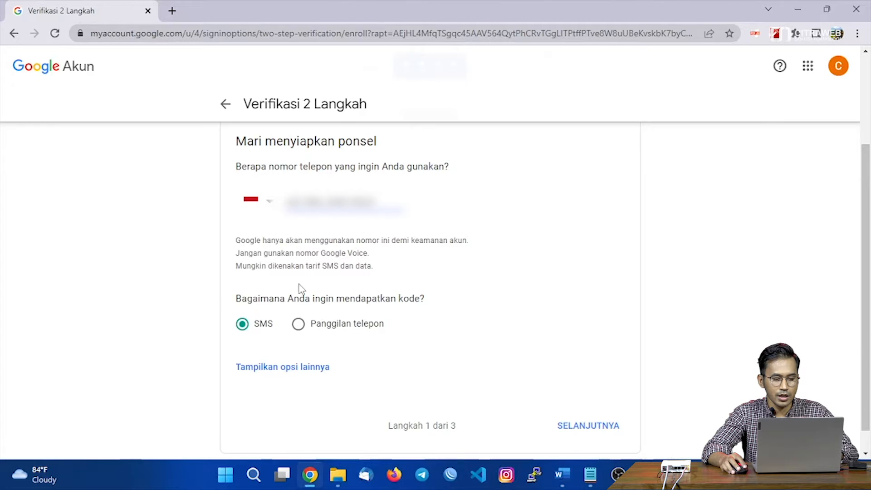
pyautogui.click(307, 370)
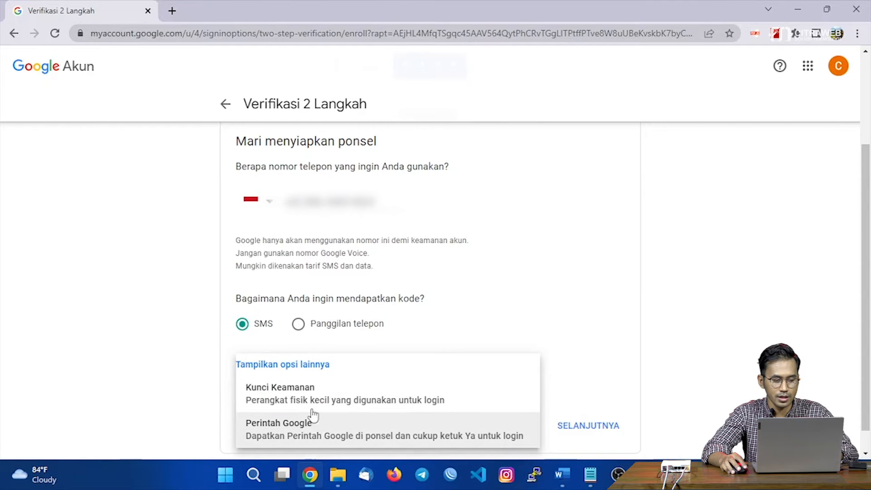
pyautogui.click(215, 359)
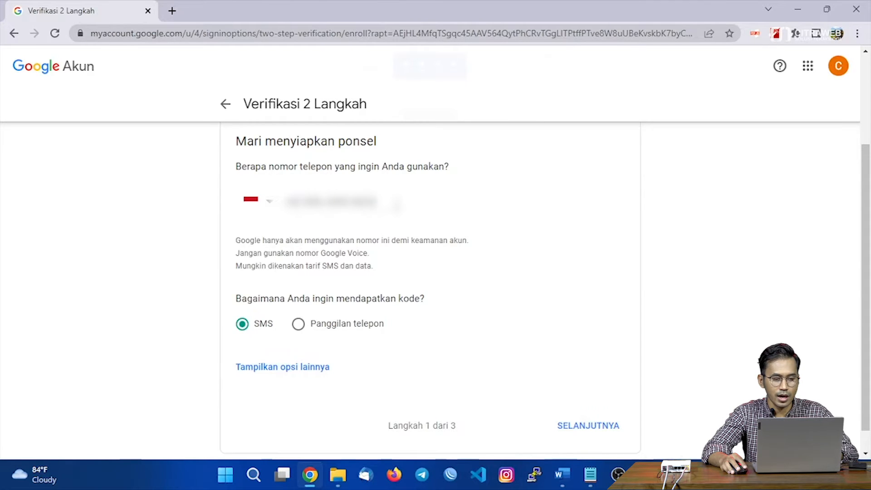
pyautogui.moveTo(397, 204); pyautogui.dragTo(268, 217)
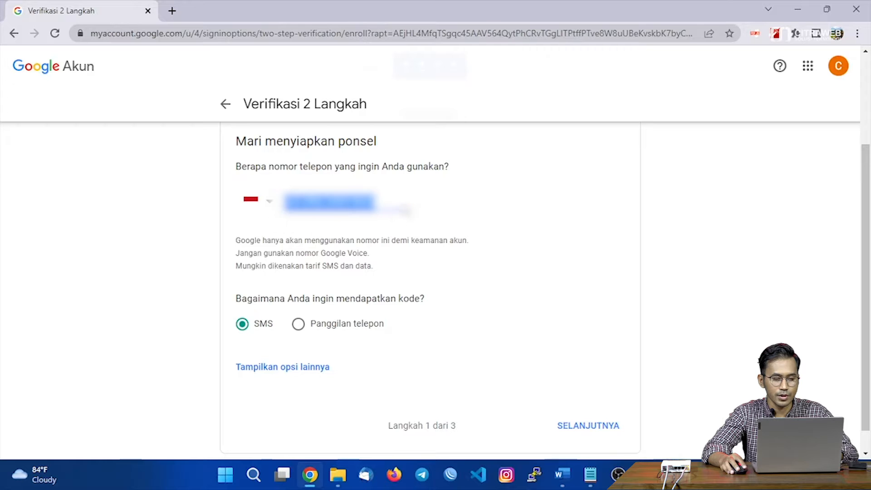
pyautogui.click(408, 212)
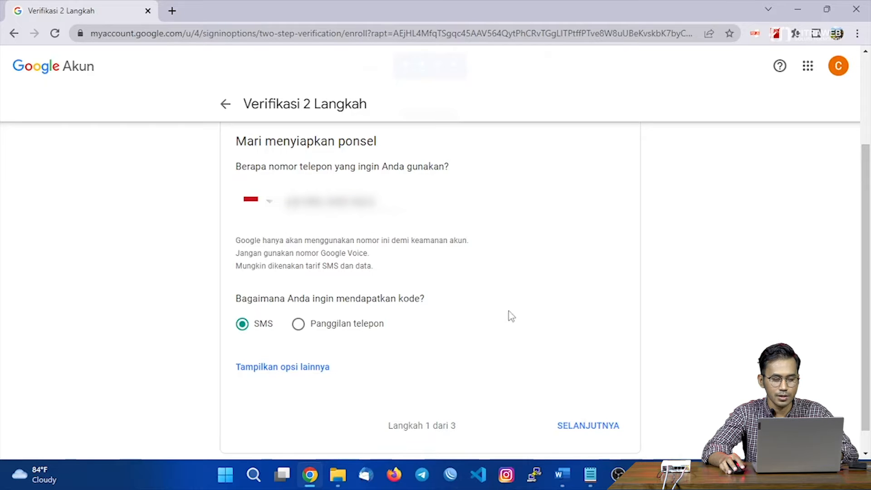
# Confirm the phone with the SMS verification code and activate 2-Step Verification.
pyautogui.click(593, 432)
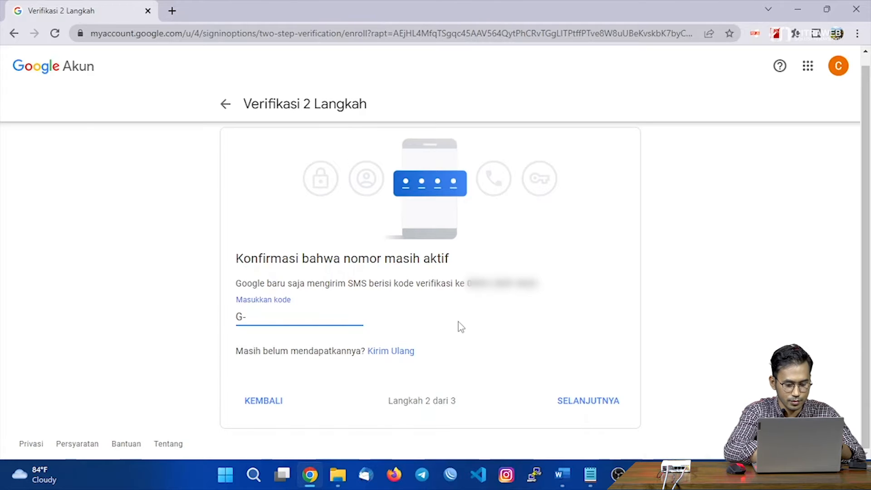
pyautogui.write('••')
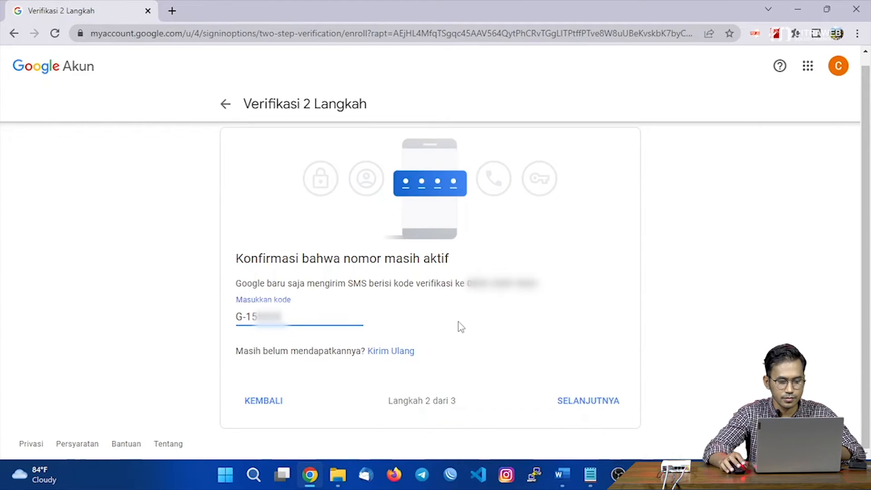
pyautogui.click(590, 406)
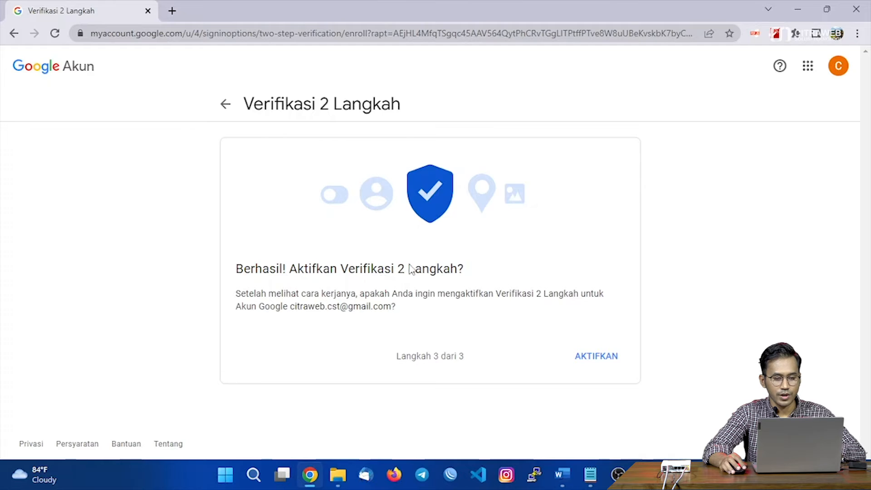
pyautogui.click(596, 359)
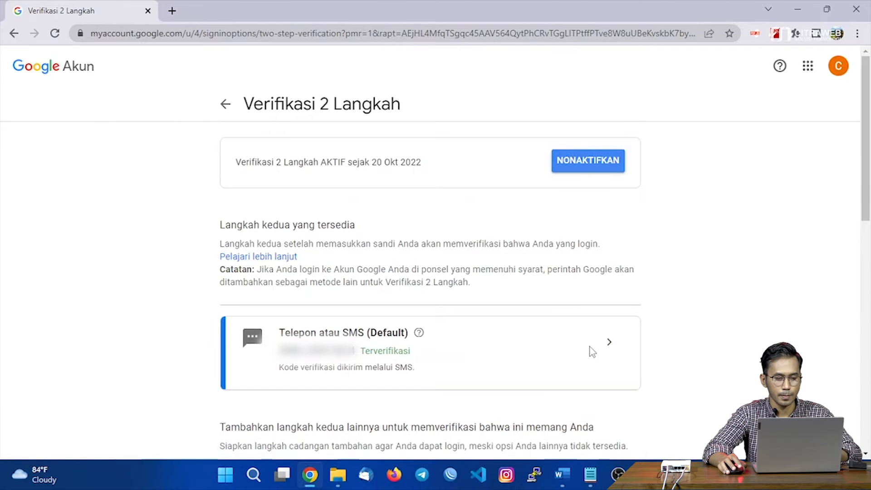
# Return to the Keamanan page and scroll to the 'Sandi aplikasi' row, with 2-Step Verification Aktif.
pyautogui.scroll(-2, 608, 317)
pyautogui.scroll(2, 615, 317)
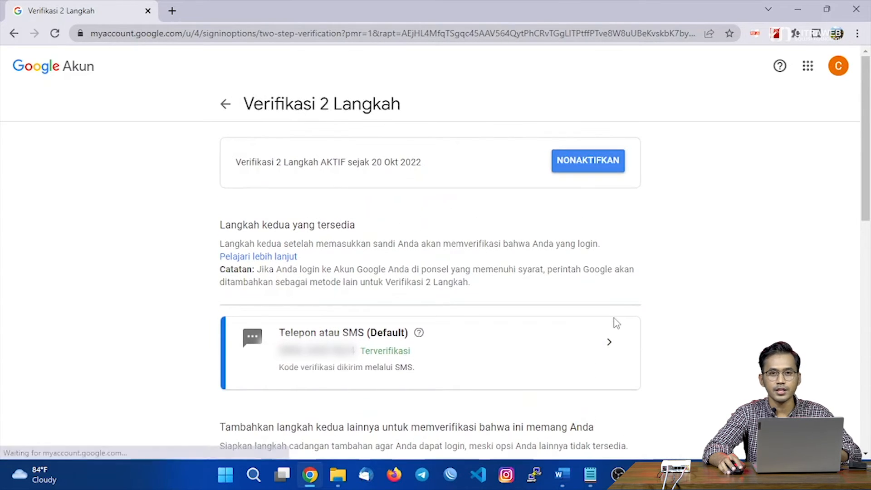
pyautogui.click(225, 105)
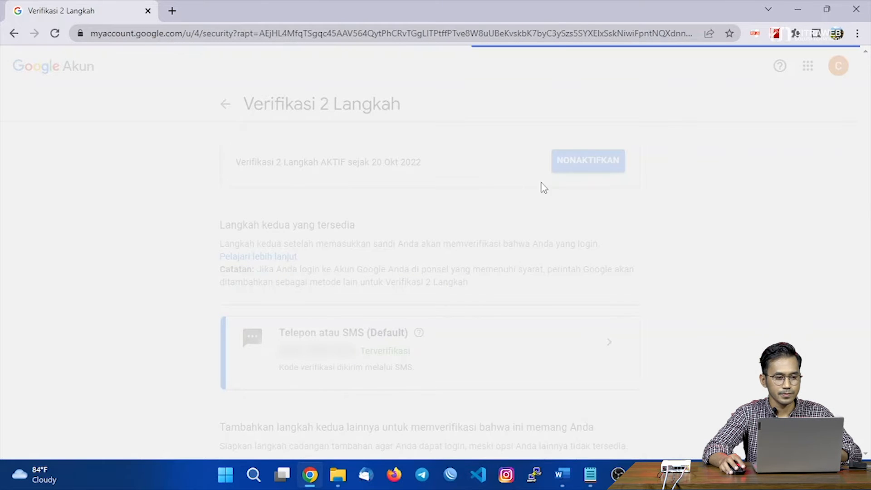
pyautogui.scroll(-4, 626, 270)
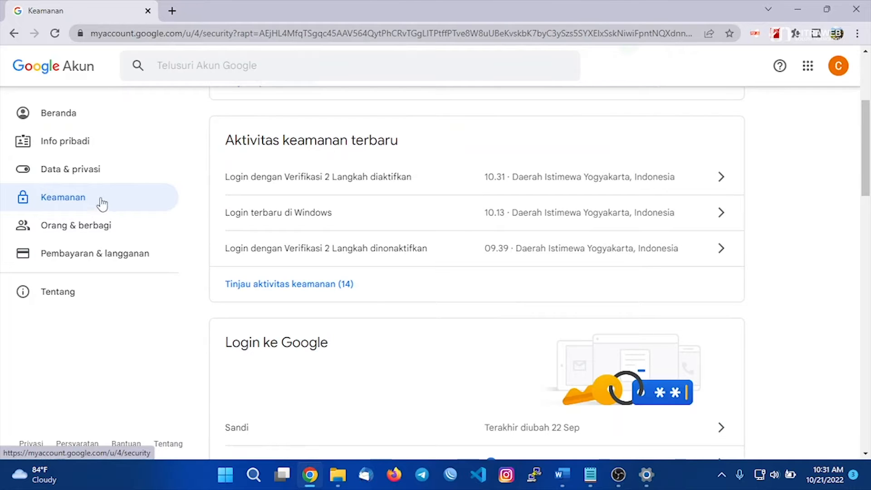
pyautogui.scroll(-3, 653, 279)
pyautogui.scroll(-1, 653, 280)
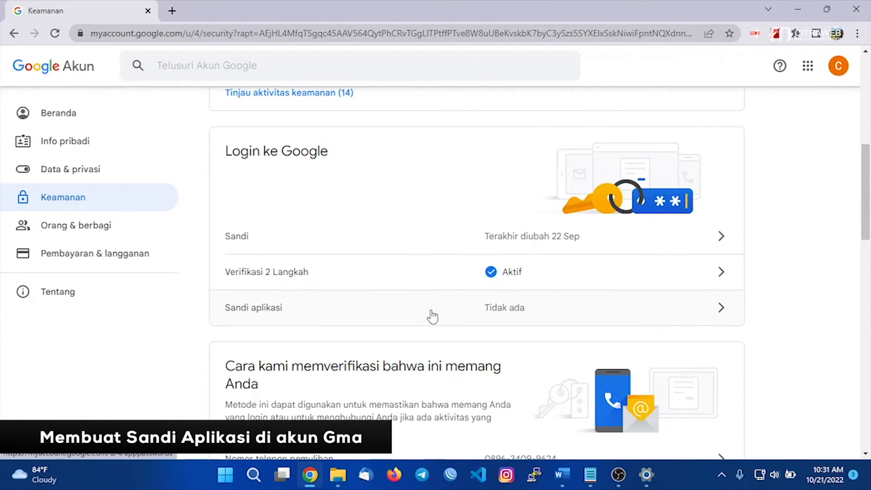
# Open App passwords (Sandi aplikasi), re-entering the account password.
pyautogui.click(512, 309)
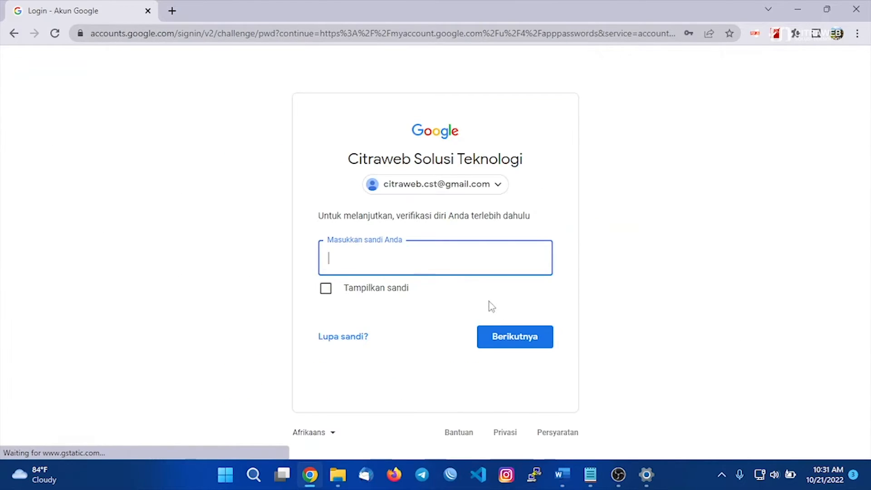
pyautogui.click(405, 259)
pyautogui.write('••••')
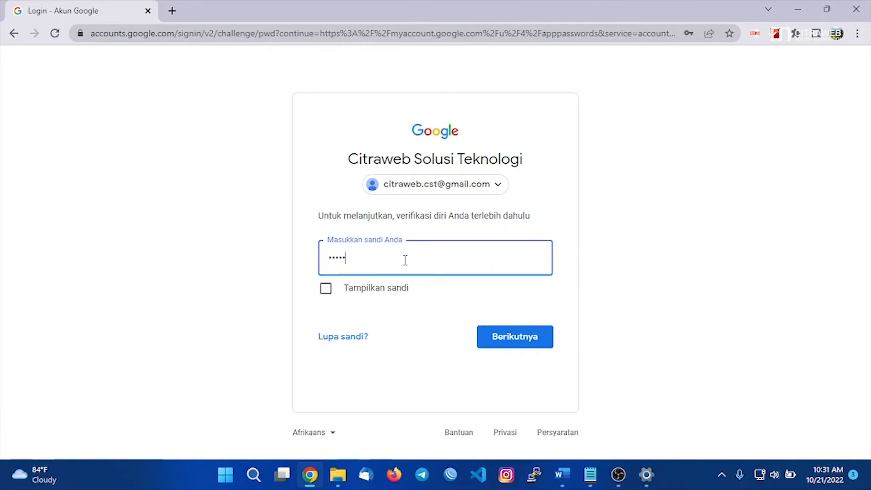
pyautogui.press('Return')
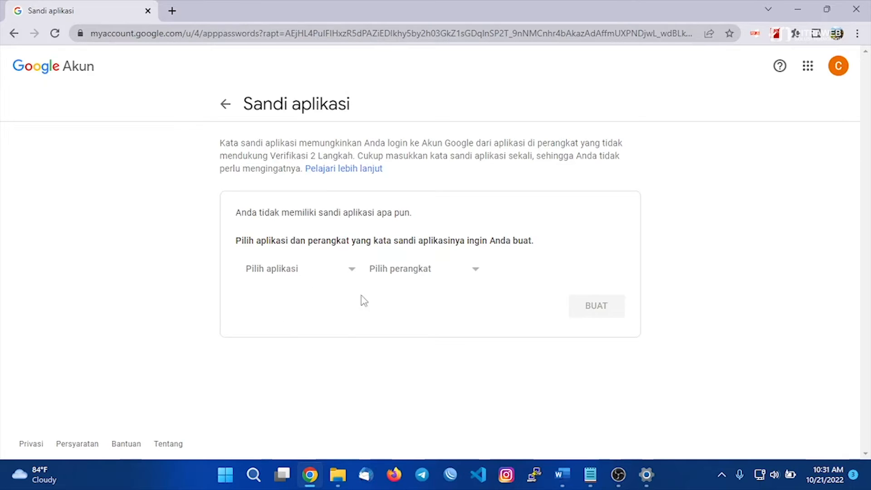
# Generate an app password for a custom app named 'Mikrotik' and select the generated password.
pyautogui.click(320, 272)
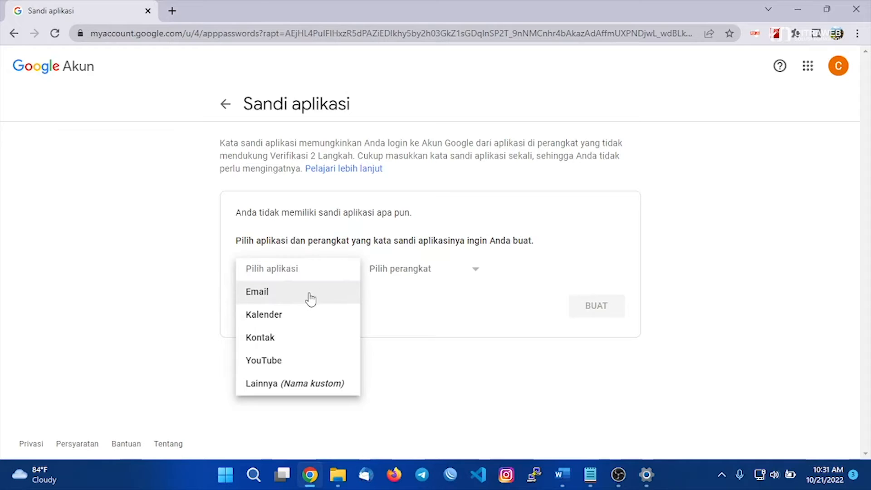
pyautogui.click(305, 391)
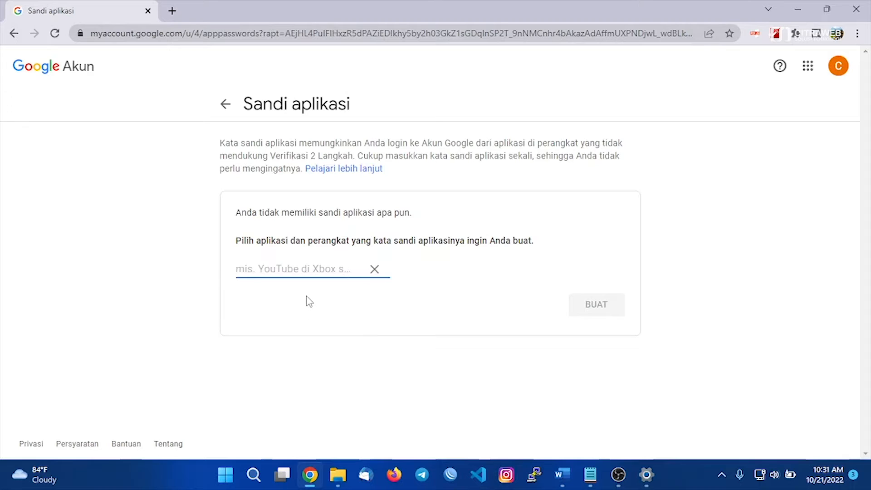
pyautogui.write('Mikrotik')
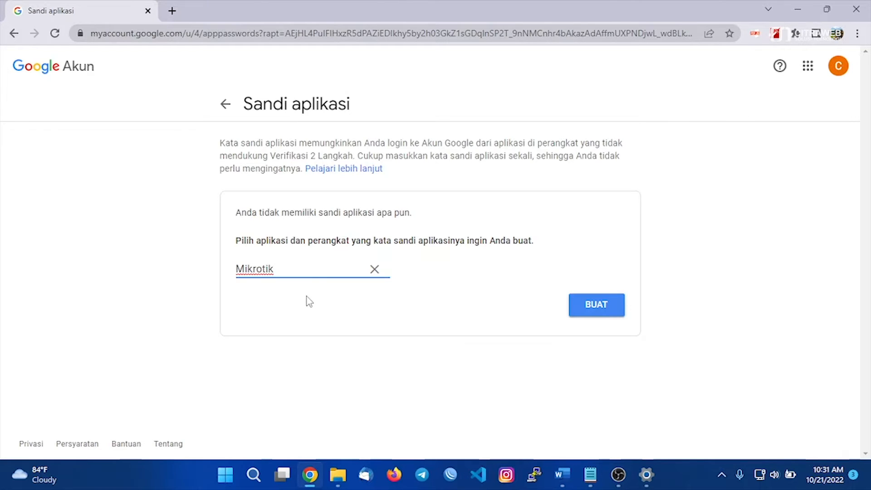
pyautogui.click(587, 311)
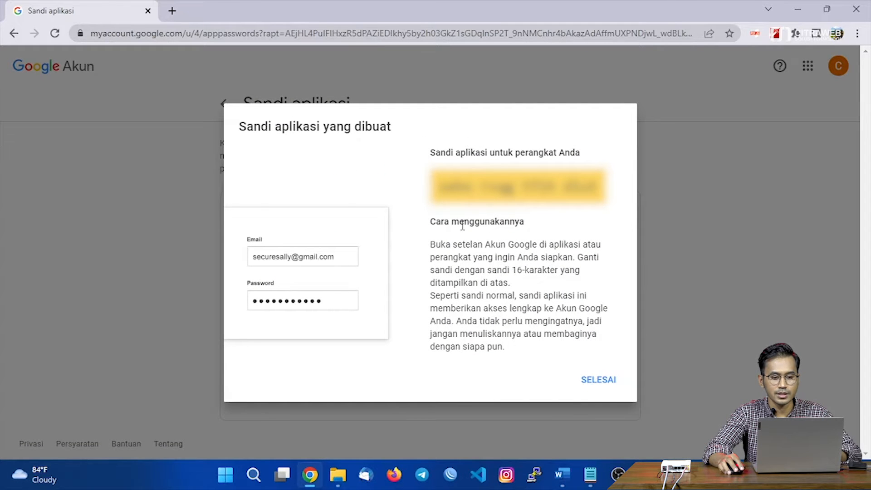
pyautogui.moveTo(438, 186); pyautogui.dragTo(600, 187)
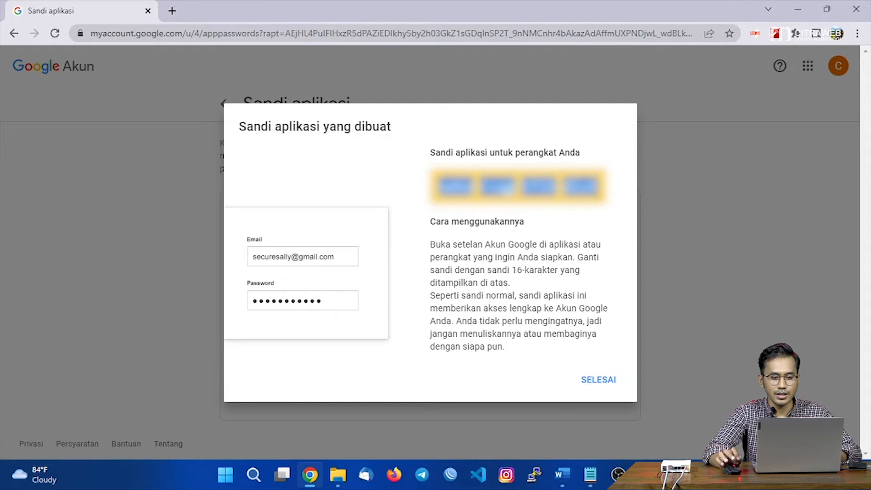
pyautogui.click(599, 186)
pyautogui.moveTo(599, 186); pyautogui.dragTo(435, 186)
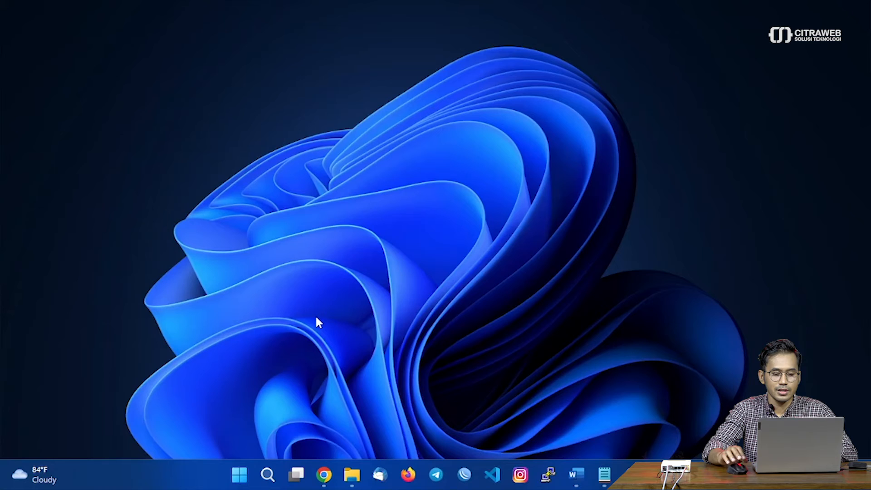
# Connect Winbox to the router at 192.168.76.240 maximized, closing the leftover Email Settings dialog.
pyautogui.click(465, 477)
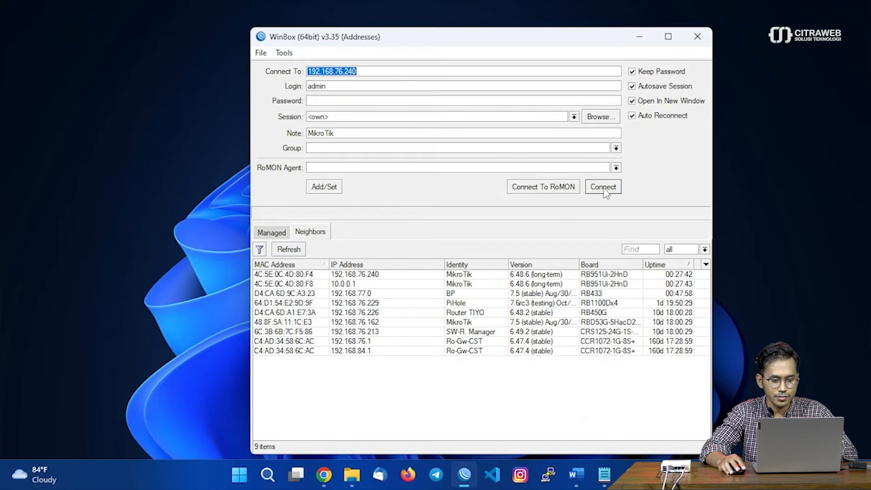
pyautogui.click(402, 275)
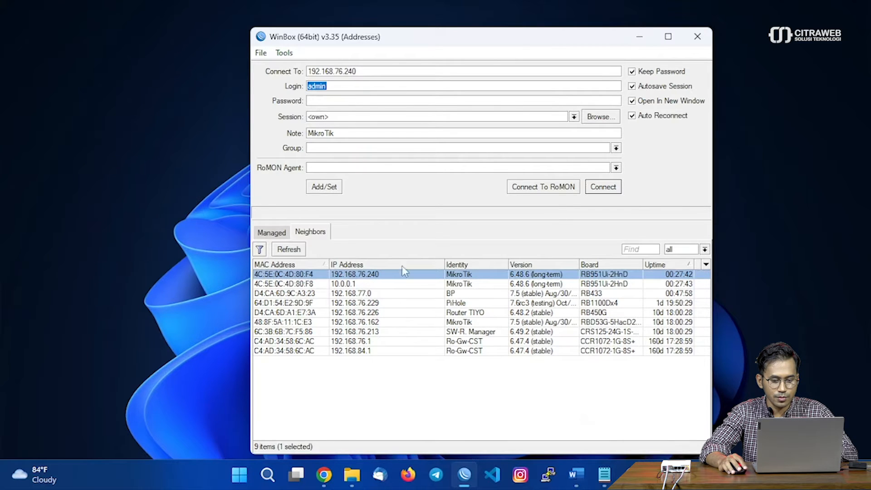
pyautogui.click(603, 187)
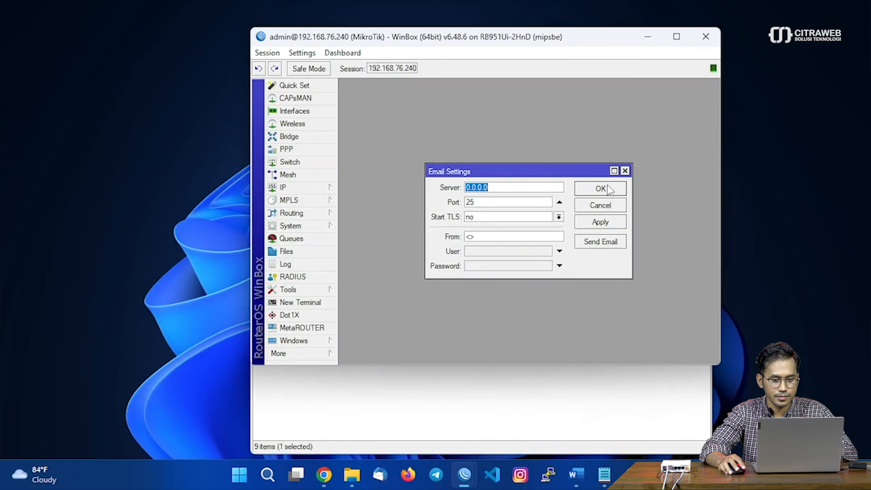
pyautogui.click(677, 36)
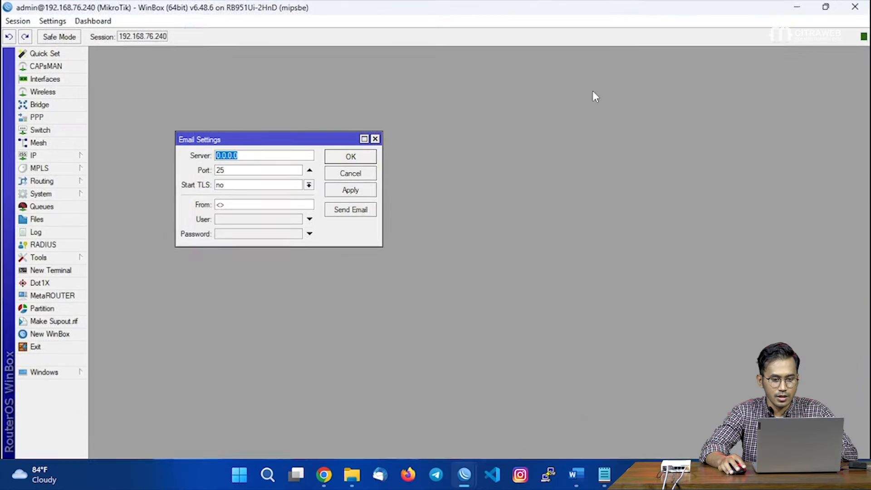
pyautogui.click(375, 139)
# Enlarge the Winbox interface text with Settings > Zoom In twice.
pyautogui.click(52, 21)
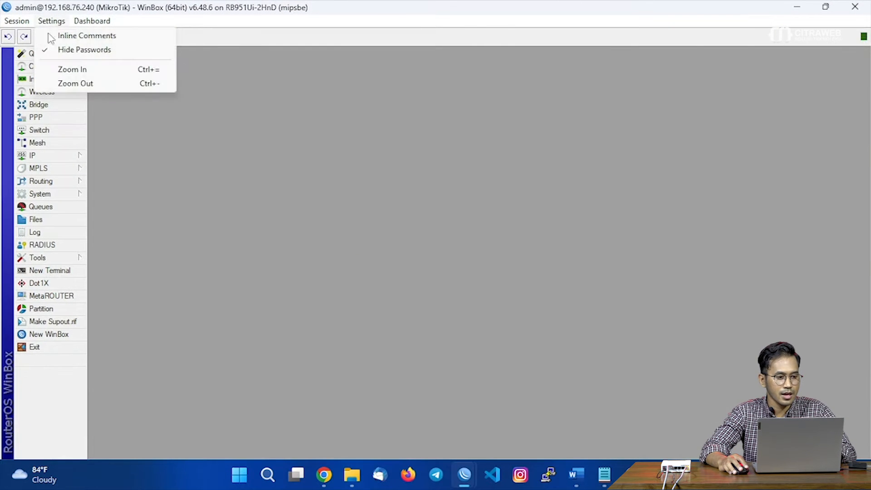
pyautogui.click(68, 71)
pyautogui.click(51, 21)
pyautogui.click(70, 69)
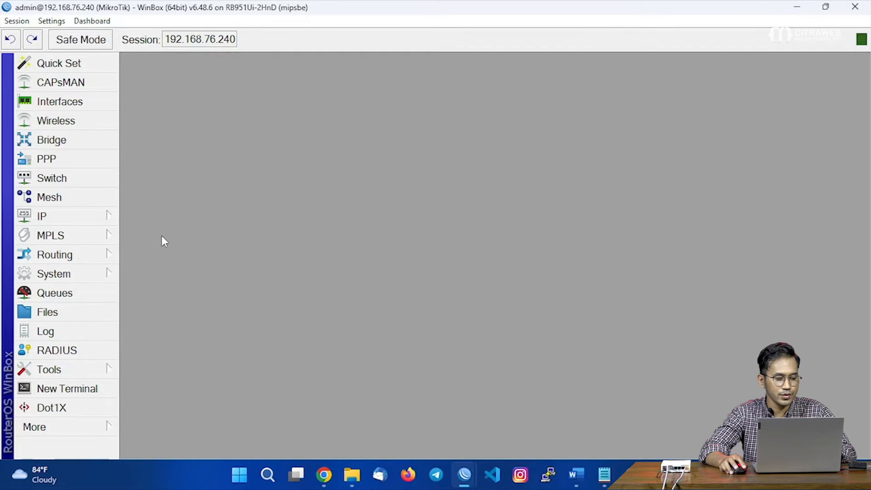
# In Tools > Email, set the server to smtp.gmail.com and the port to 587.
pyautogui.click(92, 372)
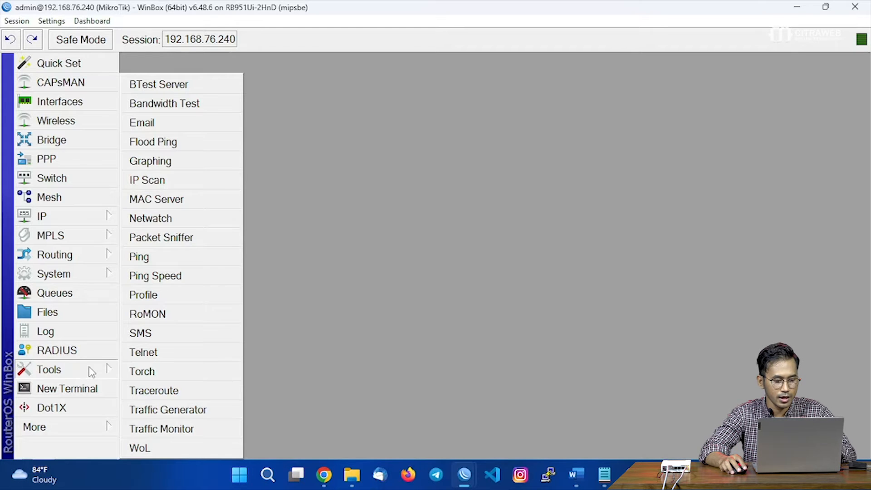
pyautogui.click(211, 122)
pyautogui.moveTo(325, 189); pyautogui.dragTo(327, 94)
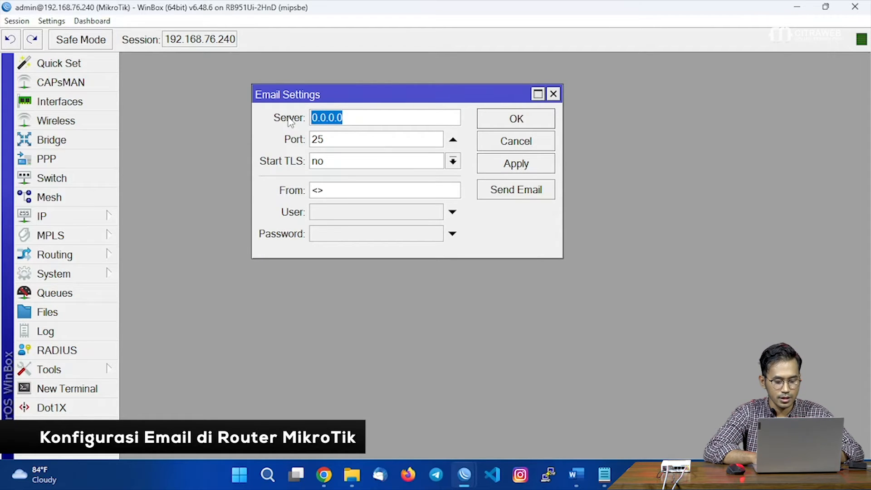
pyautogui.write('s')
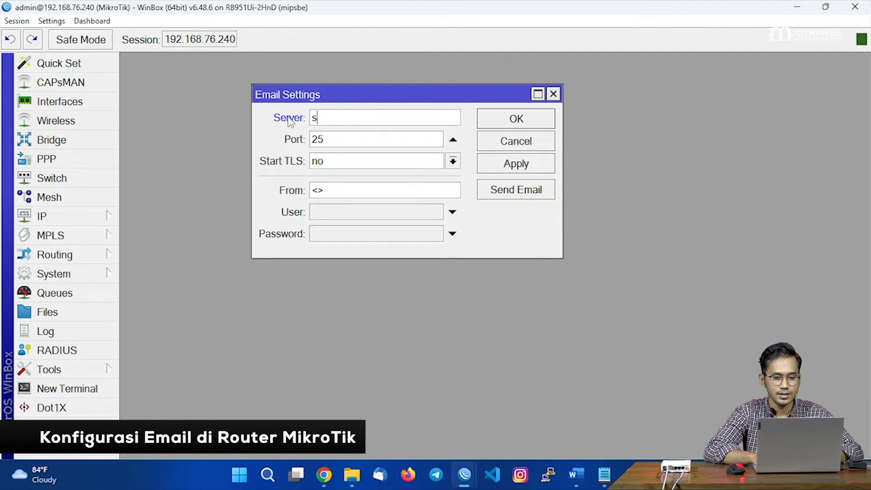
pyautogui.write('mtp.gmail.com')
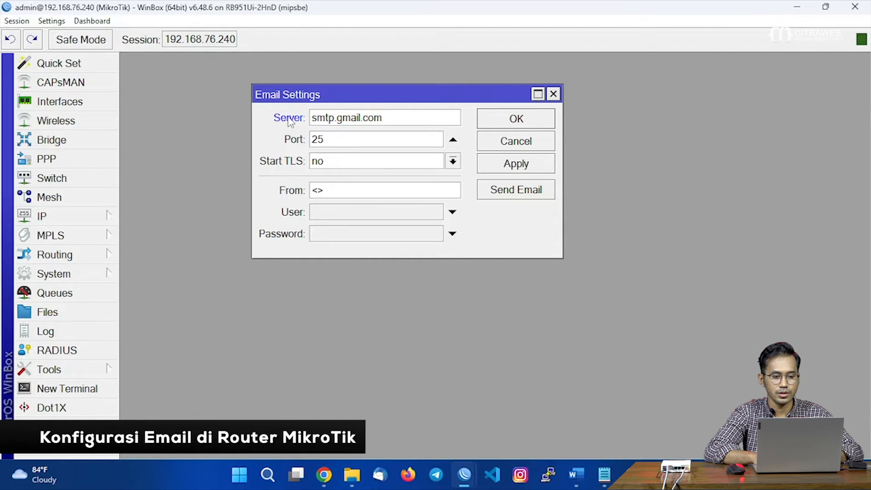
pyautogui.click(321, 138)
pyautogui.moveTo(322, 139); pyautogui.dragTo(299, 141)
pyautogui.write('58')
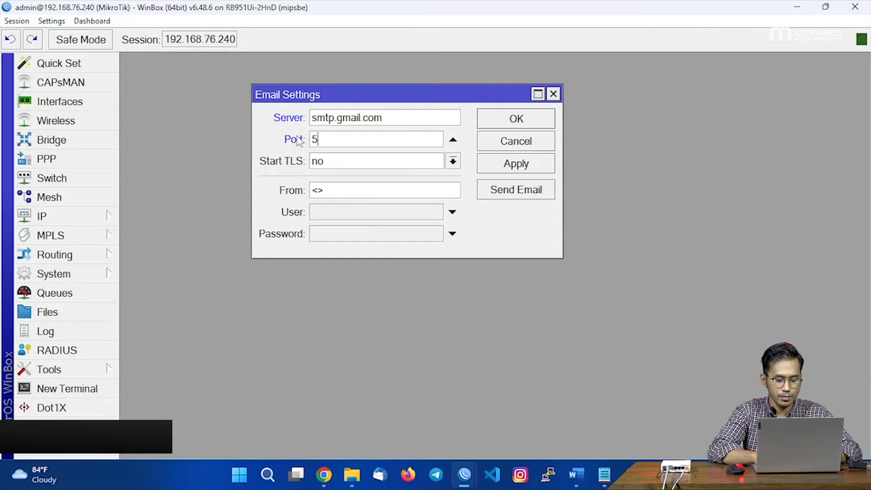
pyautogui.write('7')
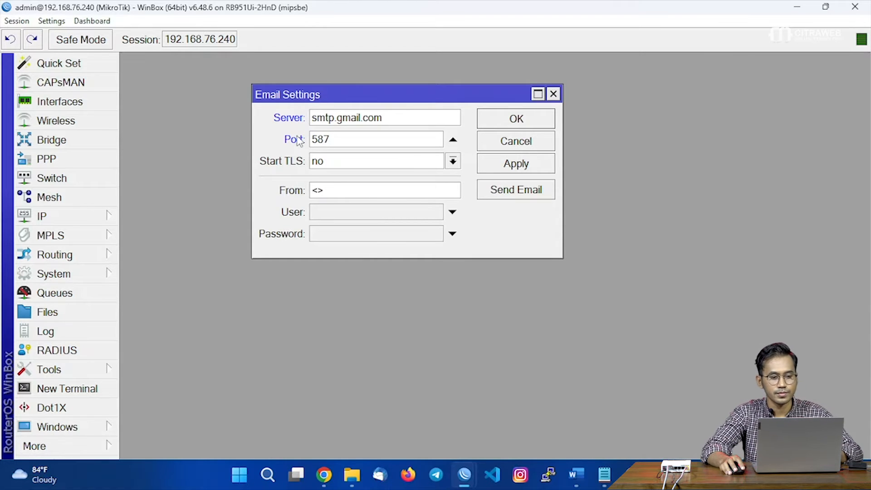
# Set Start TLS to yes and the From sender to <Router-GW>.
pyautogui.click(415, 163)
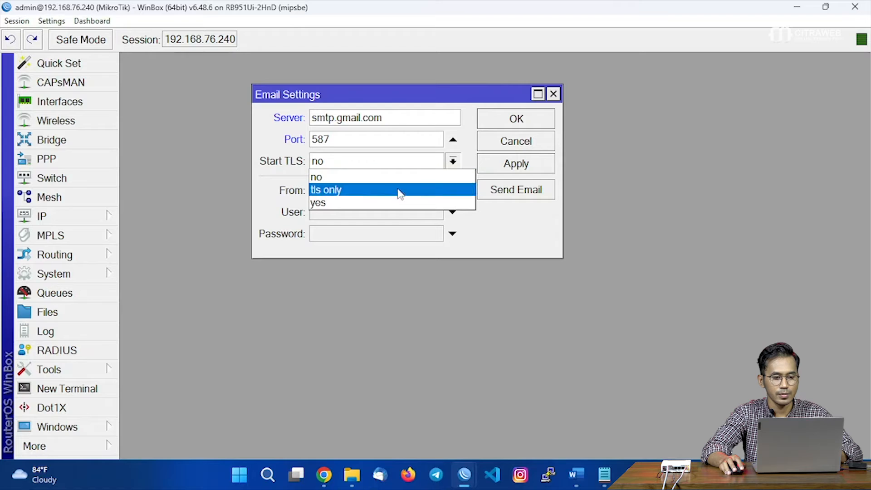
pyautogui.click(396, 205)
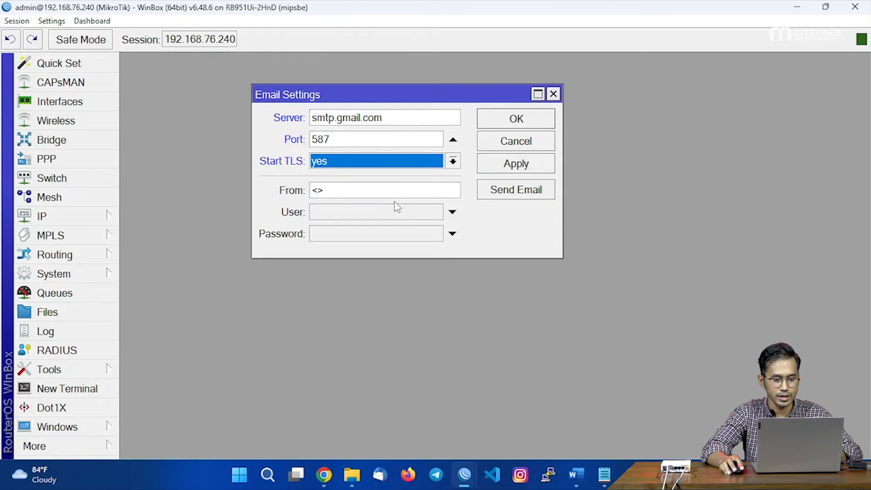
pyautogui.click(319, 191)
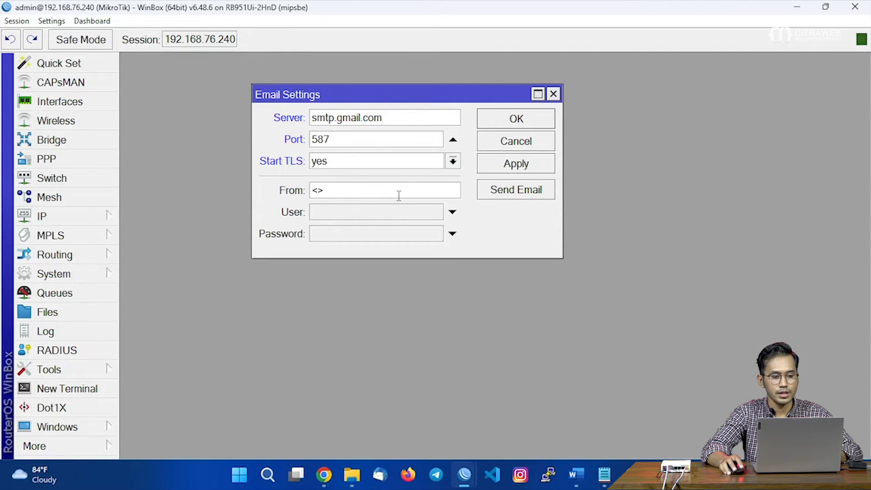
pyautogui.write('Router-GW')
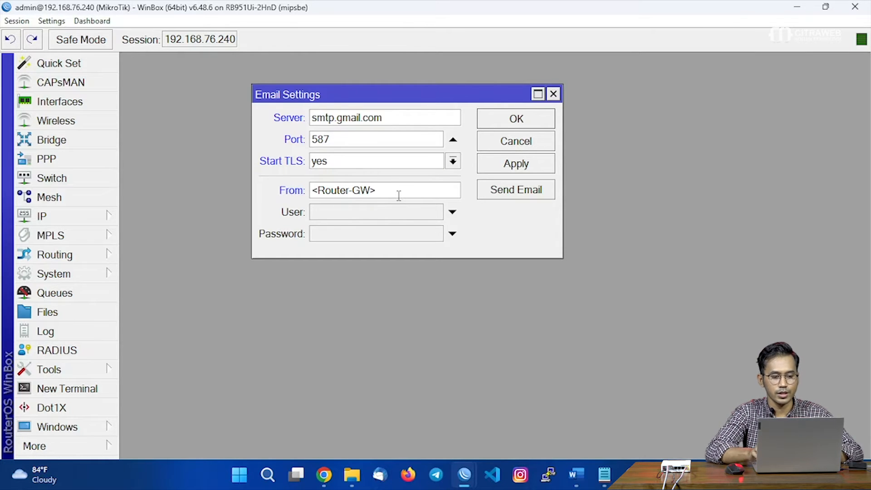
# Enable the User field and enter the Gmail account address as the SMTP user.
pyautogui.click(380, 217)
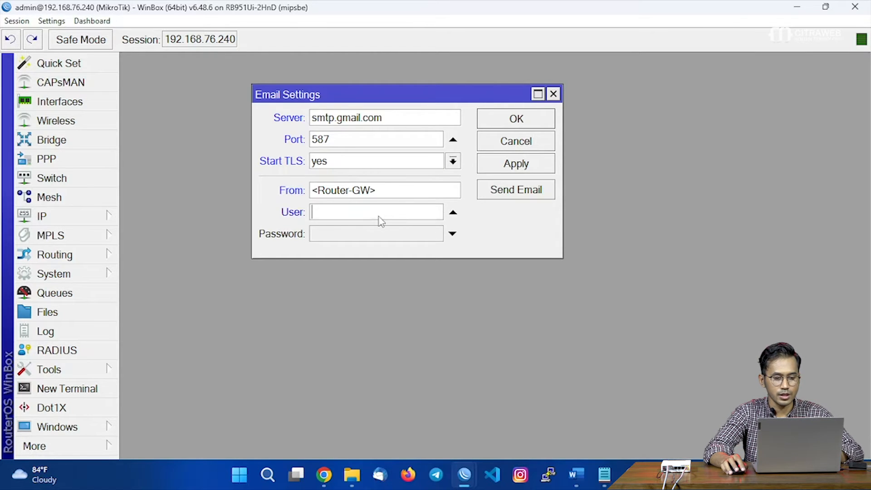
pyautogui.click(374, 234)
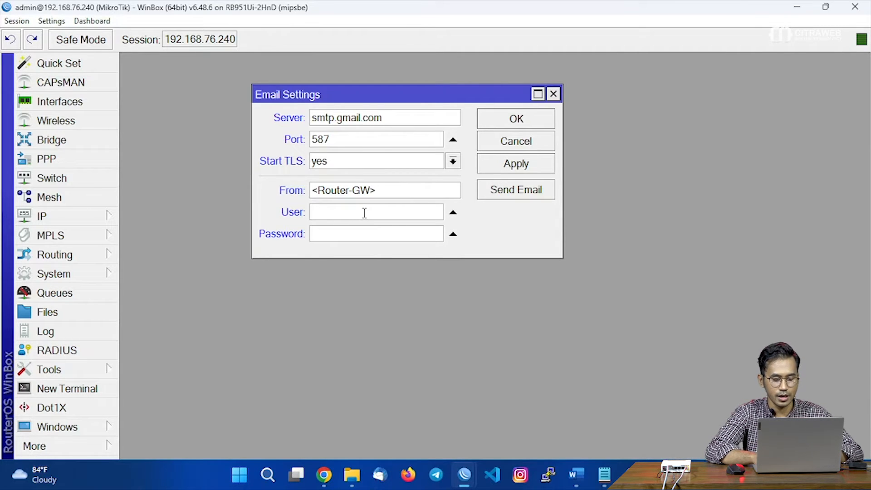
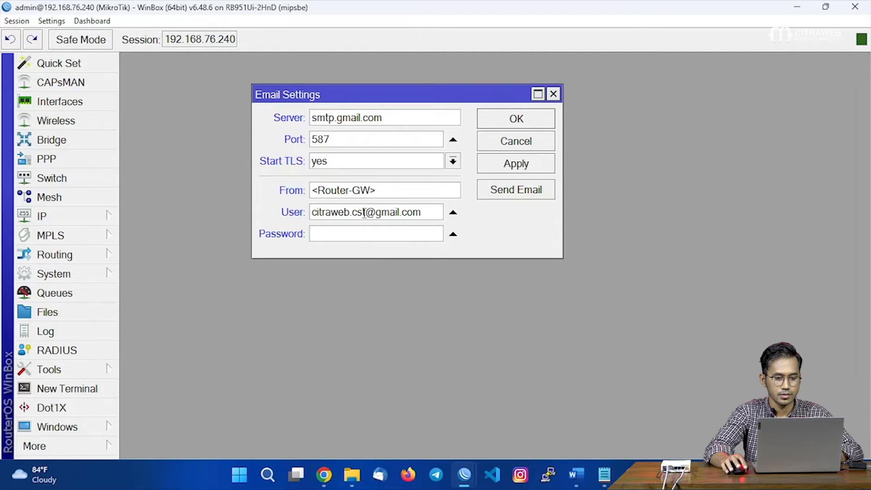
pyautogui.click(370, 236)
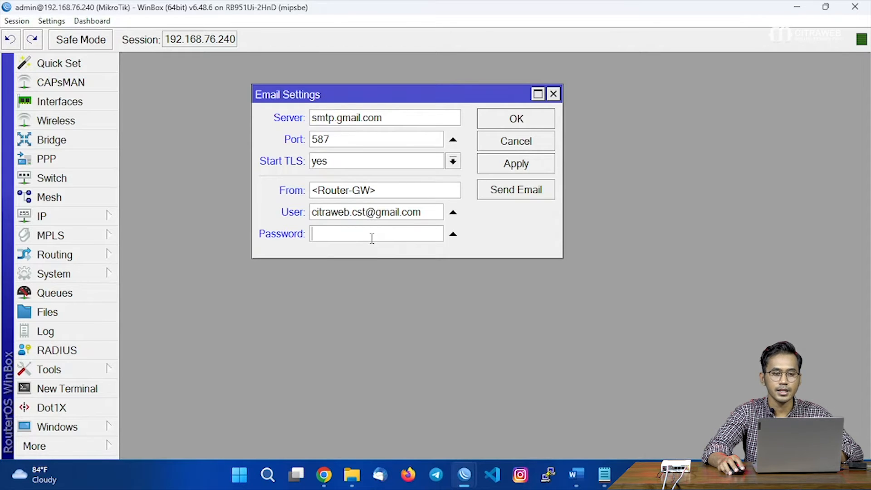
# Copy the Gmail app password from Chrome, paste it into the email Password, and turn off Hide Passwords.
pyautogui.click(325, 474)
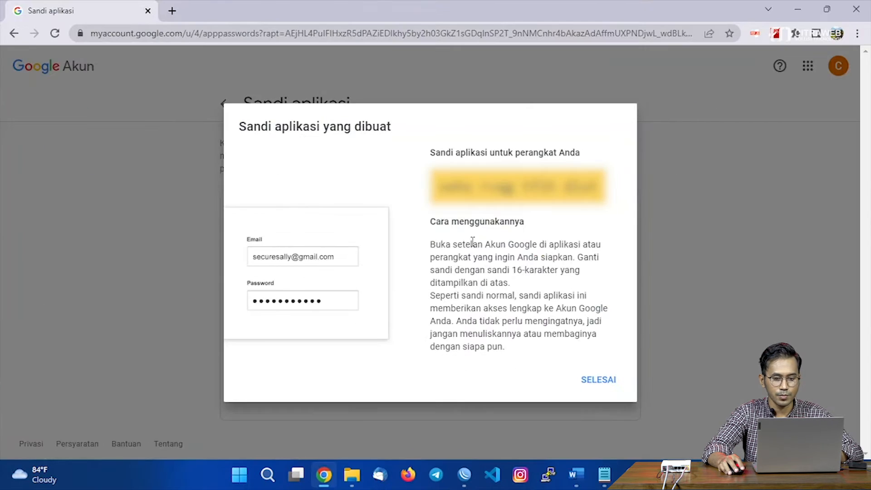
pyautogui.moveTo(441, 189); pyautogui.dragTo(601, 190)
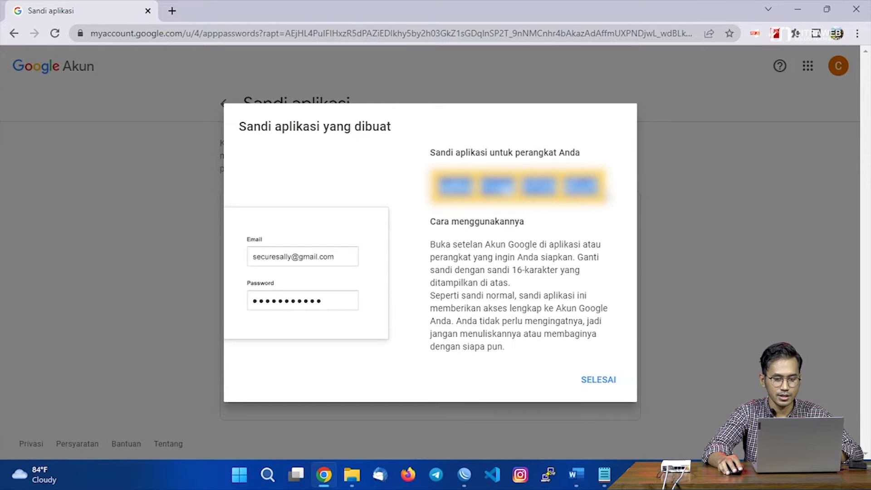
pyautogui.rightClick(566, 184)
pyautogui.click(590, 194)
pyautogui.click(796, 13)
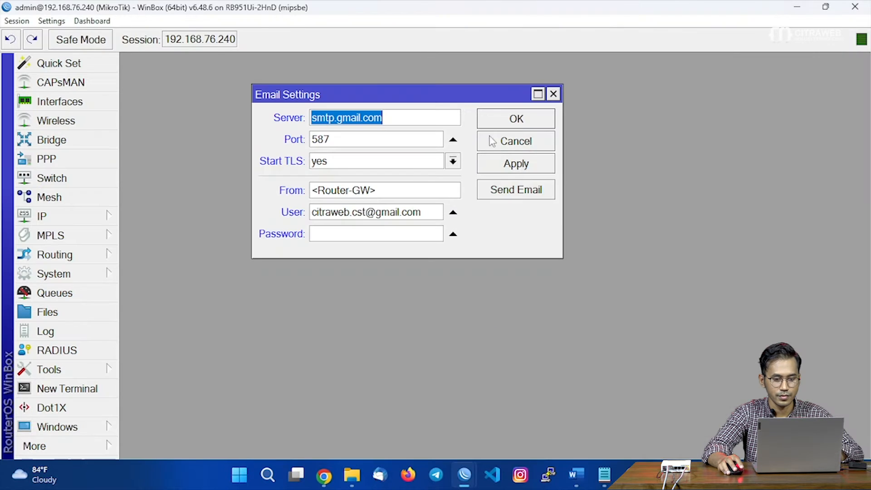
pyautogui.click(353, 232)
pyautogui.hotkey('ctrl', 'v')
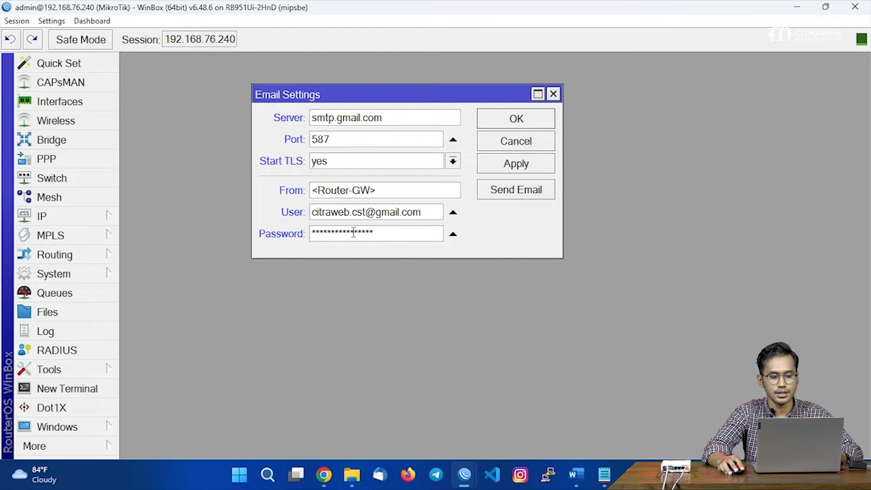
pyautogui.click(64, 22)
pyautogui.click(68, 49)
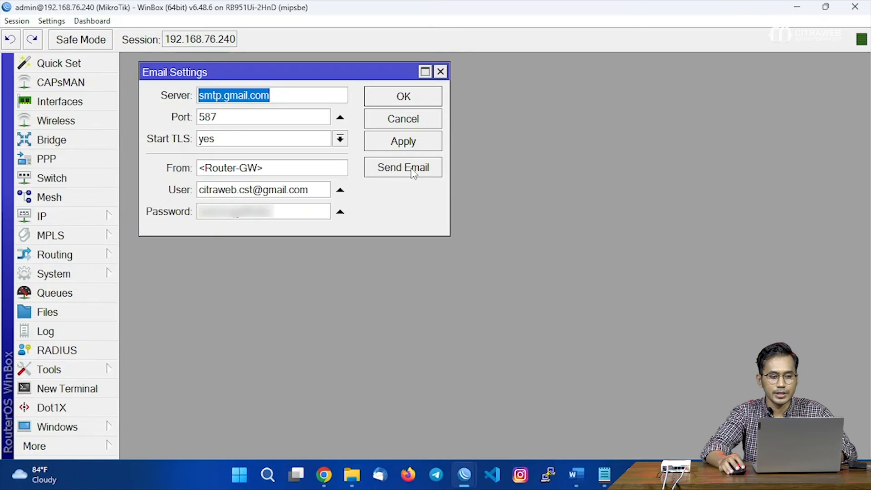
# In Send Email, set the address to smtp.gmail.com, enable TLS, and enter the Gmail recipient address.
pyautogui.click(403, 168)
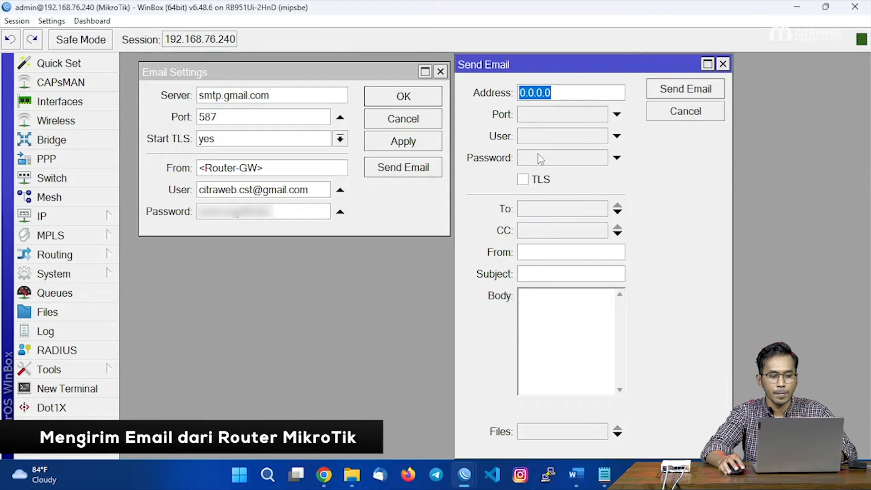
pyautogui.press('BackSpace')
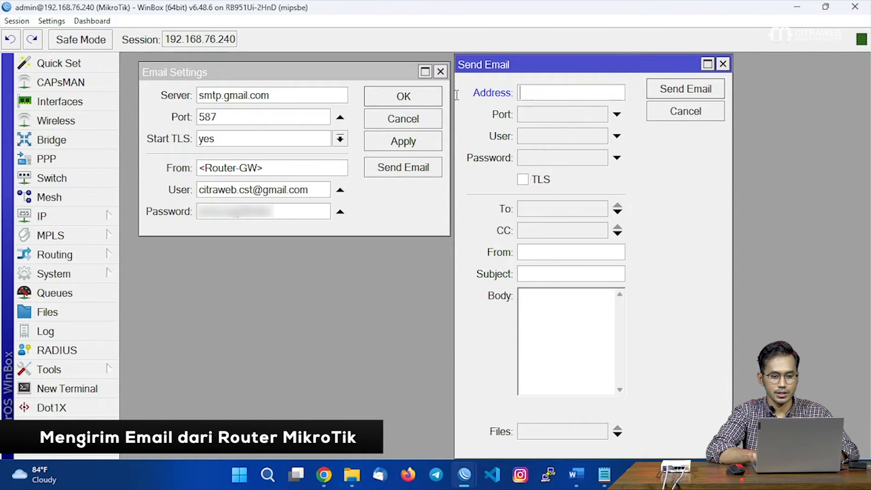
pyautogui.write('smtp.gmail.com')
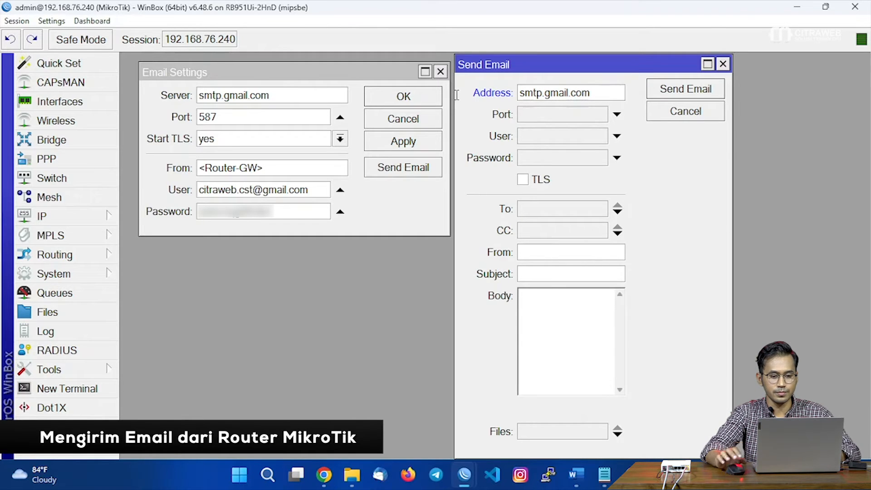
pyautogui.click(523, 180)
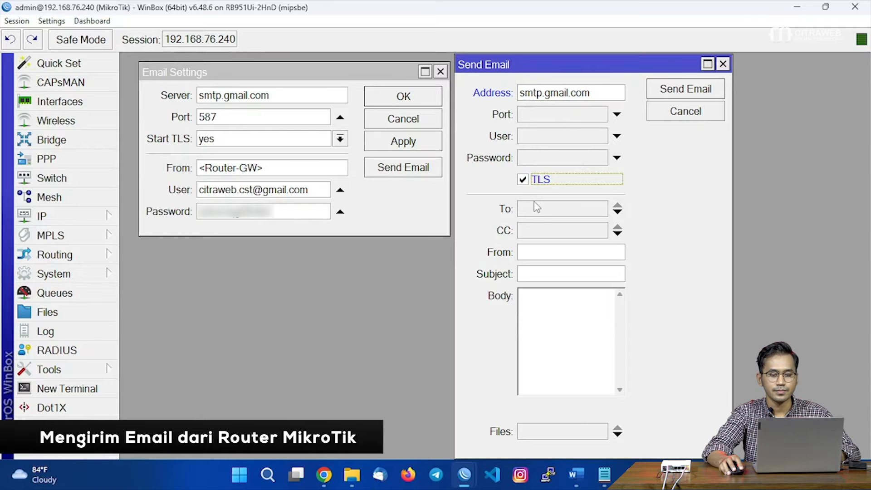
pyautogui.click(541, 214)
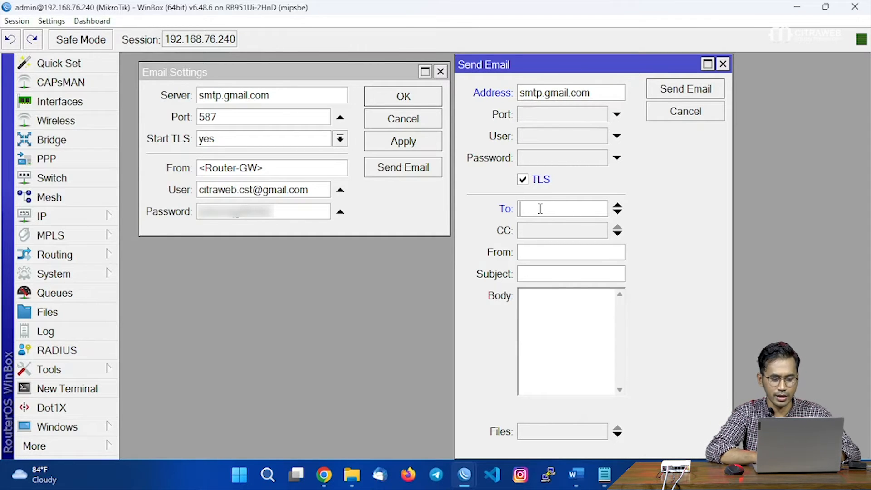
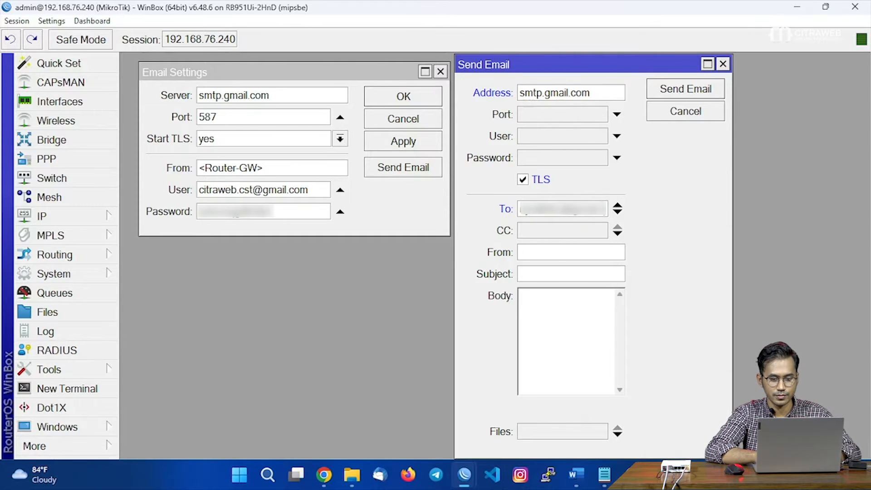
pyautogui.moveTo(732, 236); pyautogui.dragTo(807, 235)
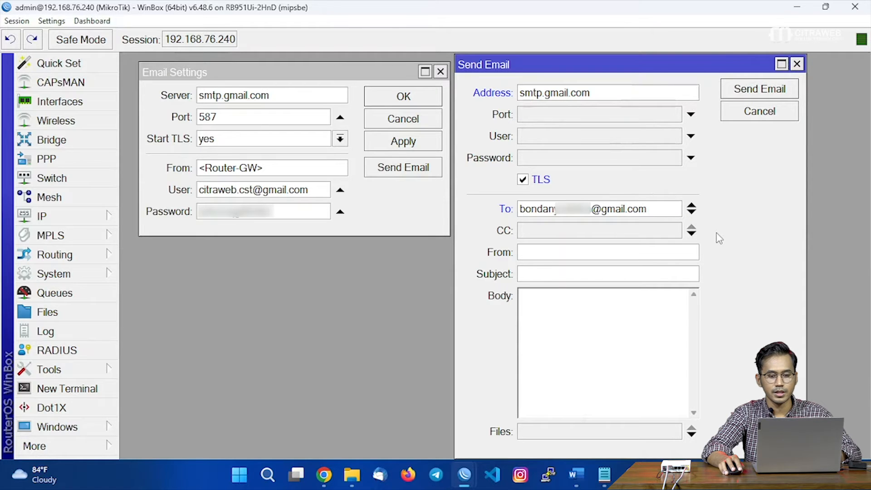
# Fill in the sender address, subject 'tes' and body 'tes-email', then send the test email.
pyautogui.click(596, 256)
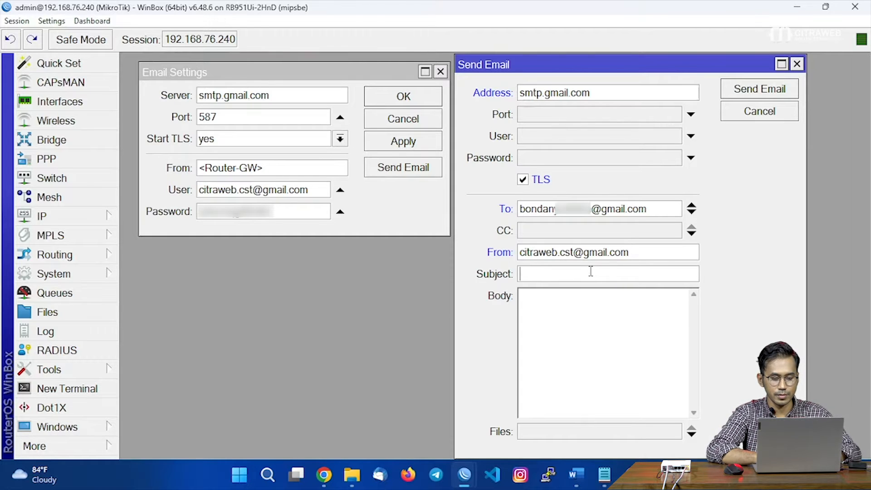
pyautogui.write('tes')
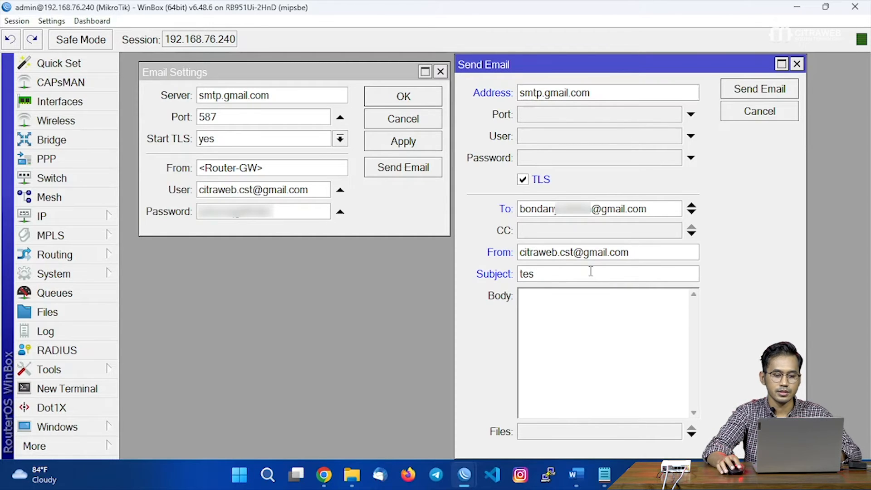
pyautogui.click(579, 310)
pyautogui.write('tes-email')
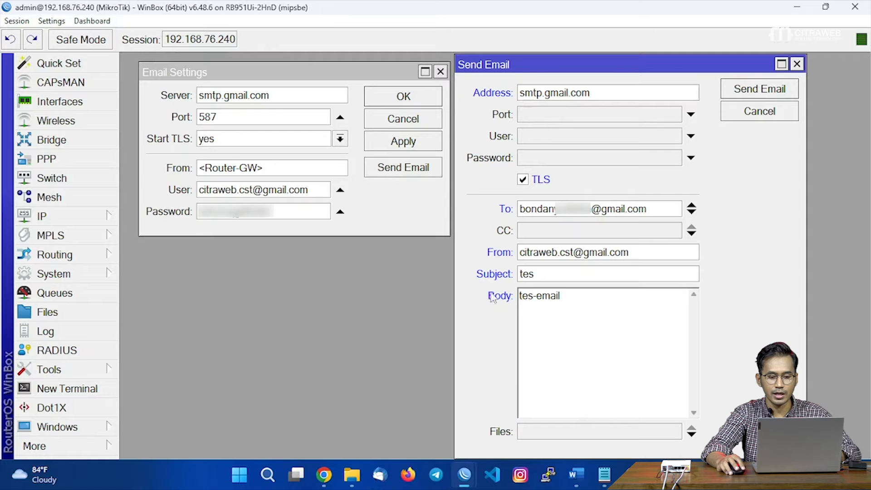
pyautogui.moveTo(597, 298); pyautogui.dragTo(497, 297)
pyautogui.moveTo(648, 209); pyautogui.dragTo(517, 205)
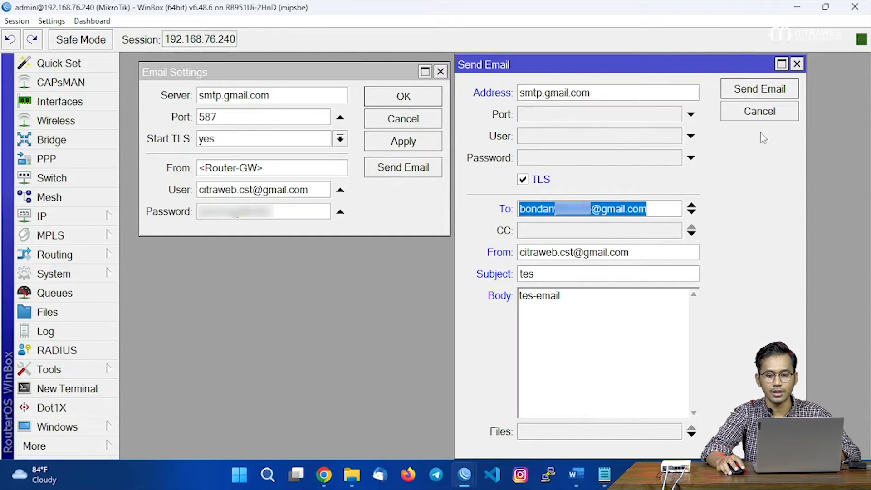
pyautogui.click(755, 91)
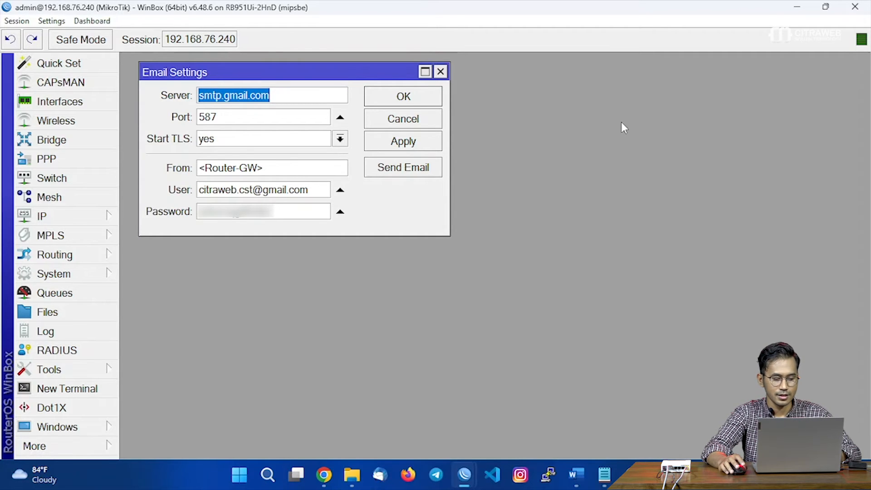
# Open Gmail in a new Chrome tab and read the 'tes' message with body 'tes-email'.
pyautogui.moveTo(334, 477)
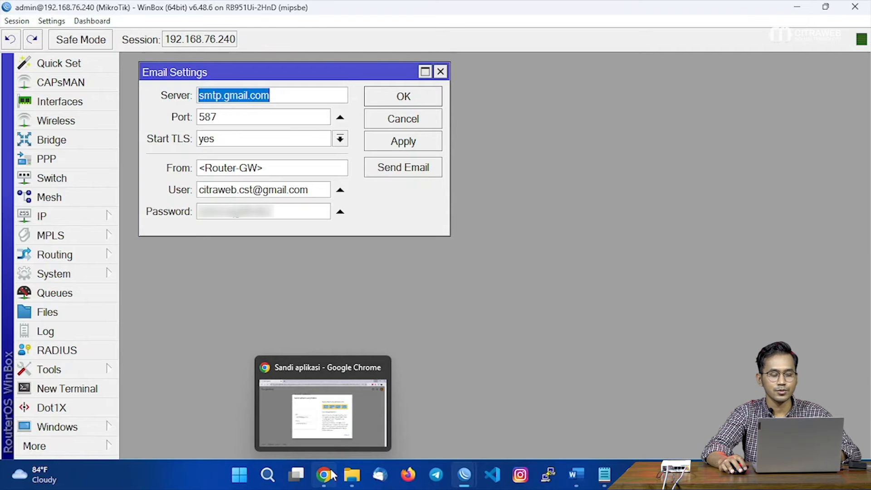
pyautogui.click(332, 474)
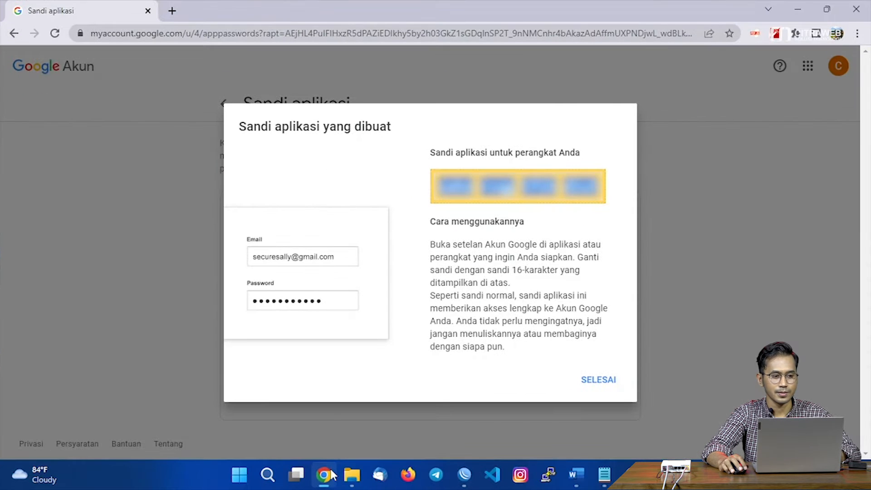
pyautogui.click(175, 11)
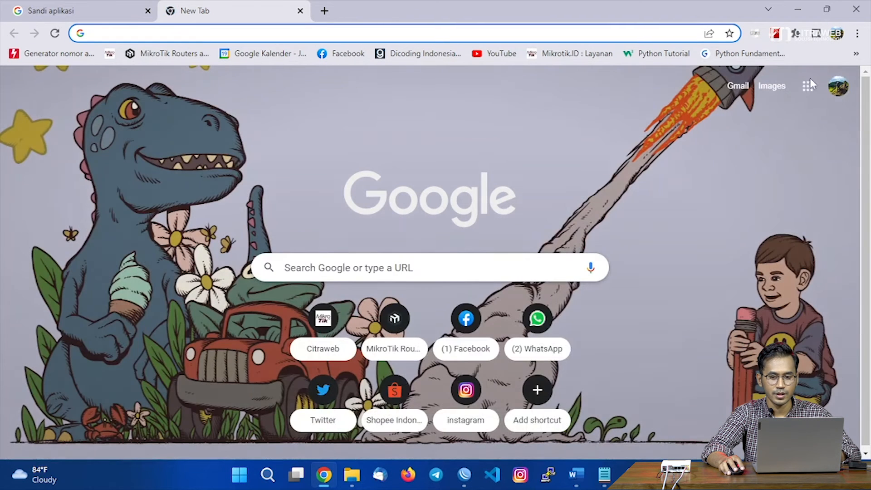
pyautogui.click(733, 88)
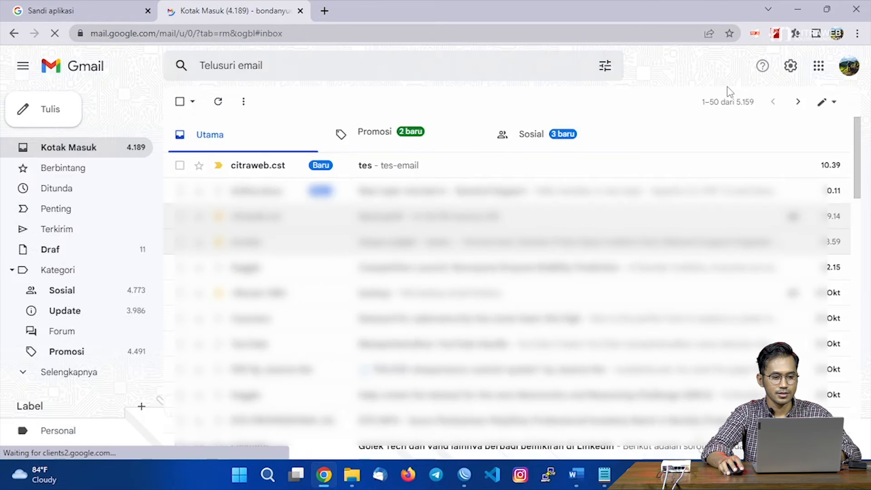
pyautogui.click(413, 176)
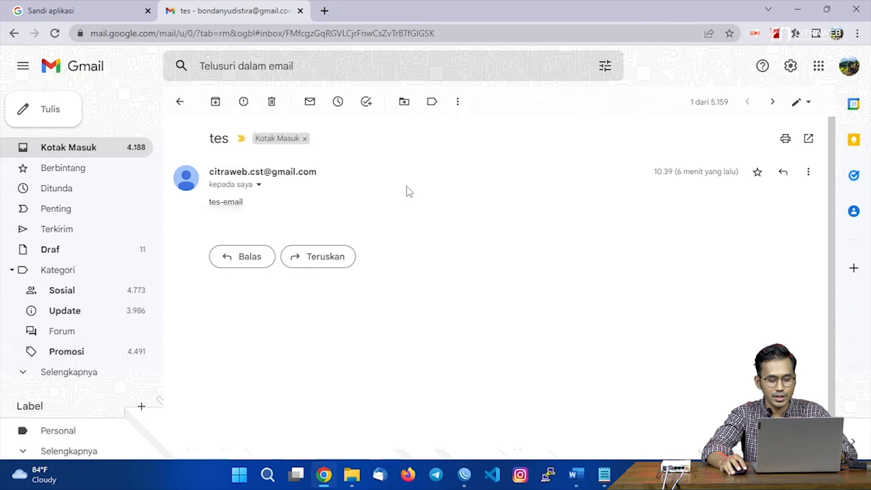
# Add a new script named 'backup-router' under System > Scripts, keeping the default policies.
pyautogui.moveTo(463, 475)
pyautogui.click(461, 417)
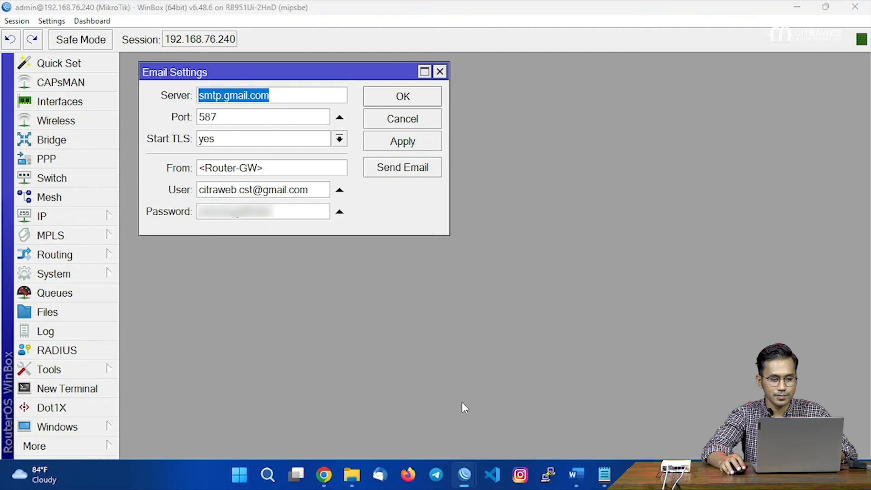
pyautogui.click(82, 276)
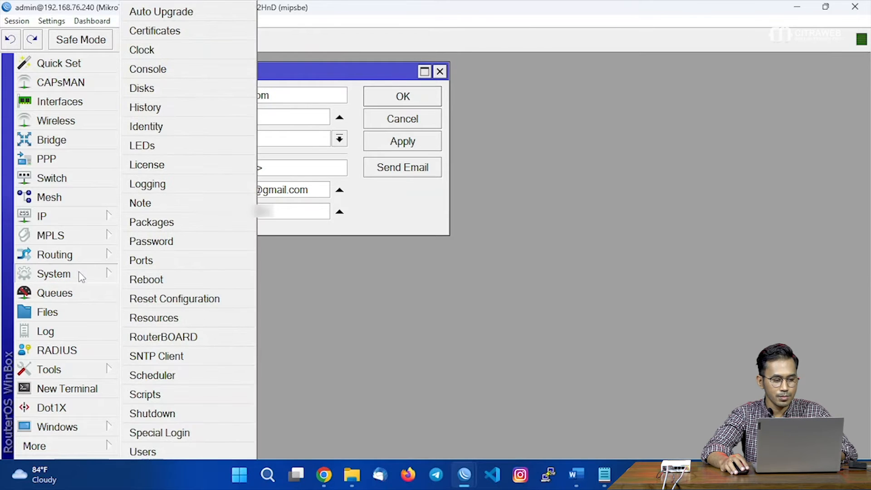
pyautogui.click(154, 395)
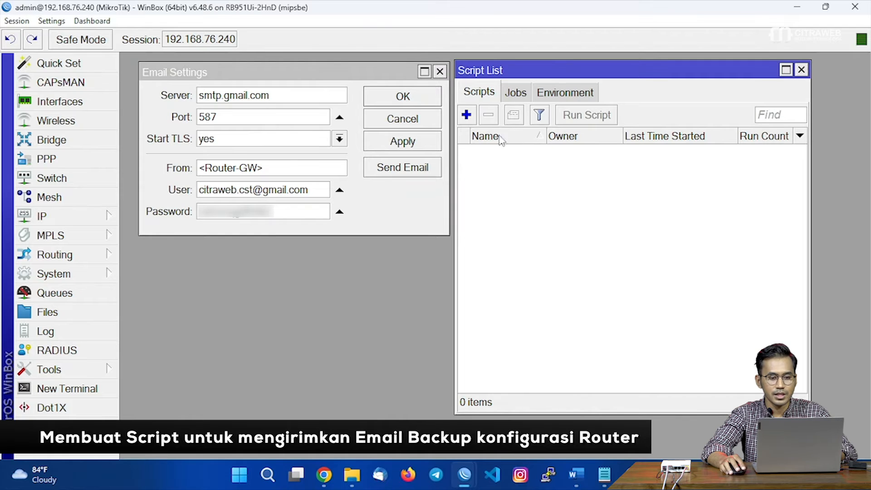
pyautogui.click(467, 115)
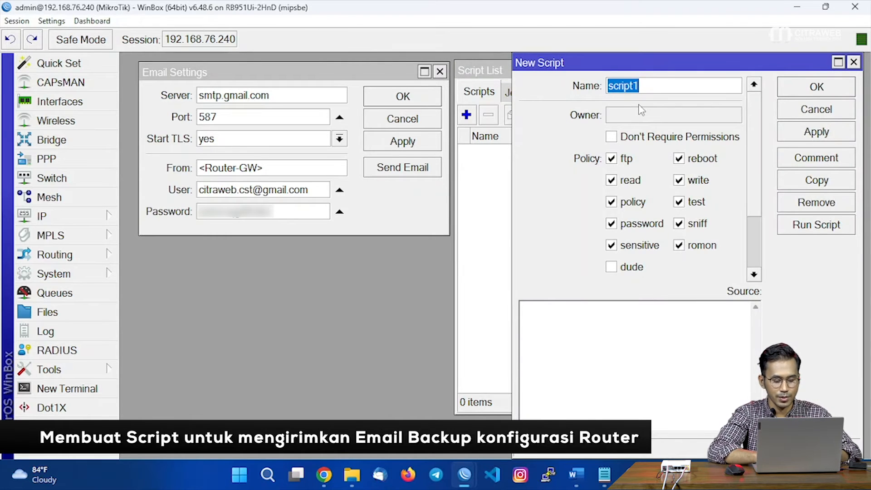
pyautogui.write('backup-router')
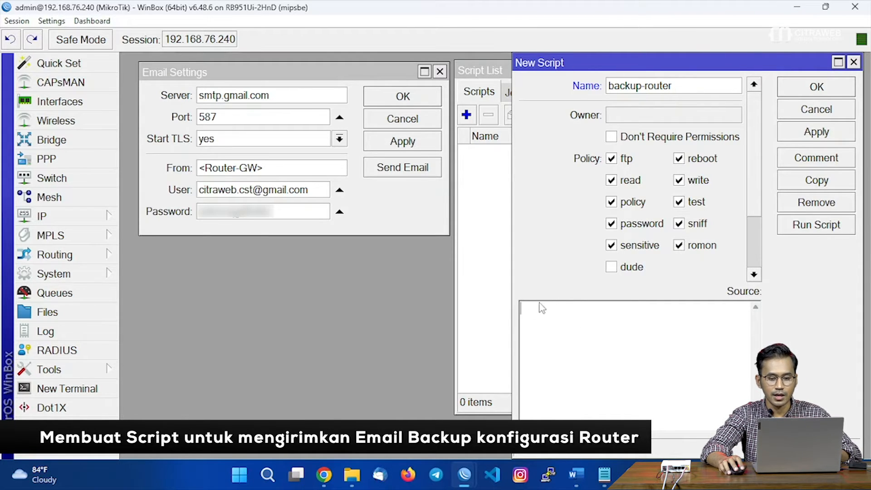
pyautogui.click(570, 349)
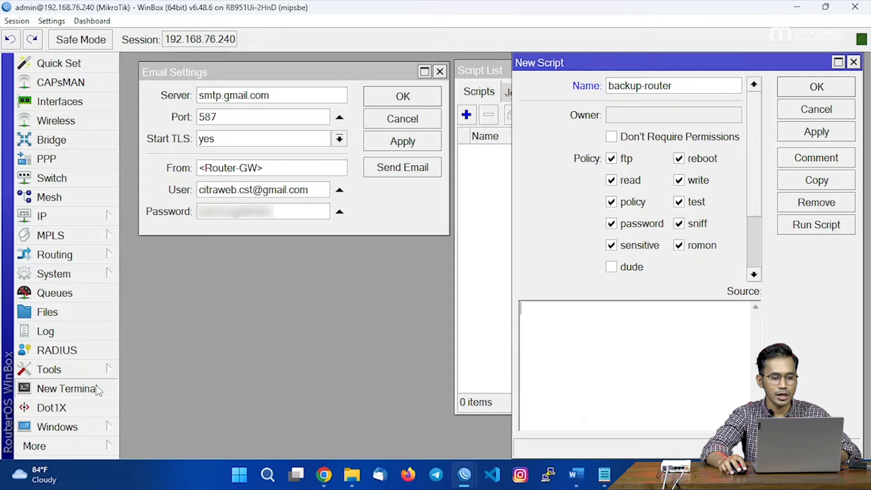
pyautogui.click(66, 389)
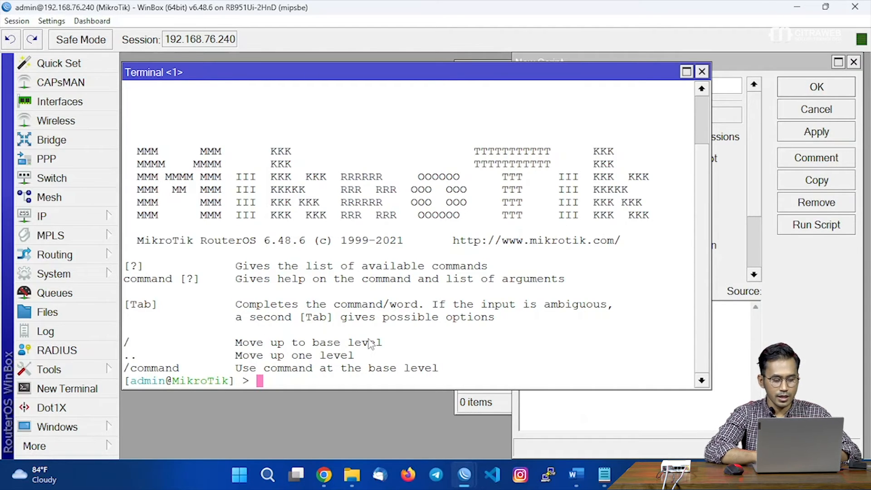
# Build the 'system backup save name=' command in the Terminal with Tab completion.
pyautogui.write('sys')
pyautogui.press('Tab')
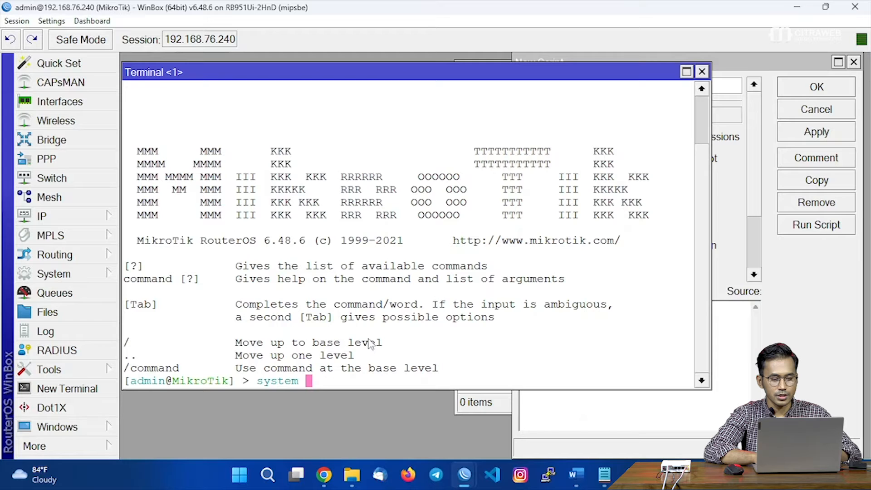
pyautogui.press('BackSpace')
pyautogui.press('BackSpace')
pyautogui.press('BackSpace')
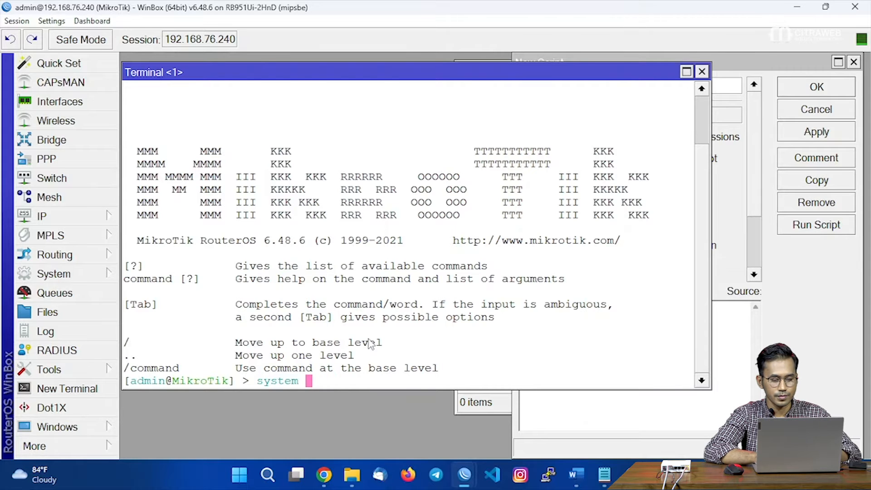
pyautogui.press('Tab')
pyautogui.press('Tab')
pyautogui.write('ba')
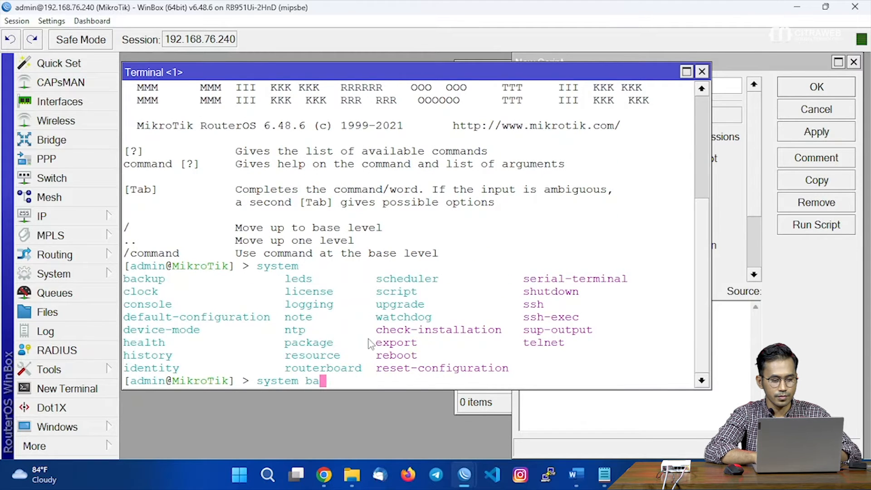
pyautogui.write('ckup save')
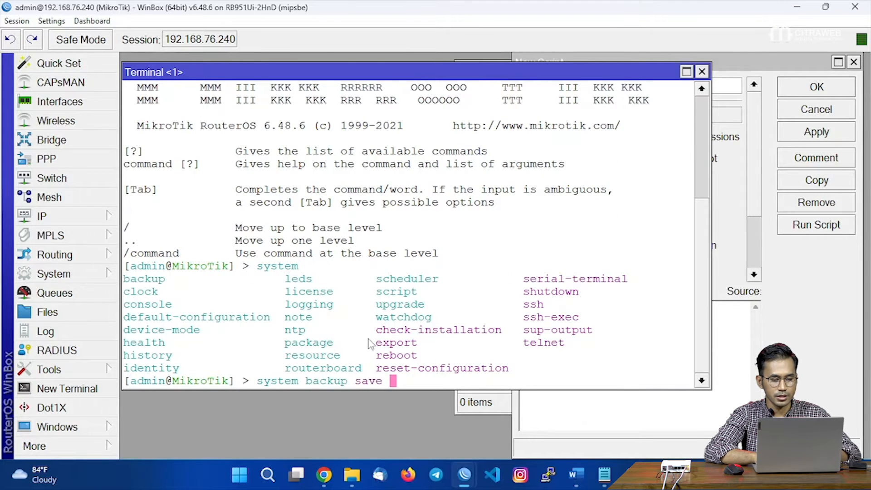
pyautogui.press('Tab')
pyautogui.press('Tab')
pyautogui.write('n')
pyautogui.press('Tab')
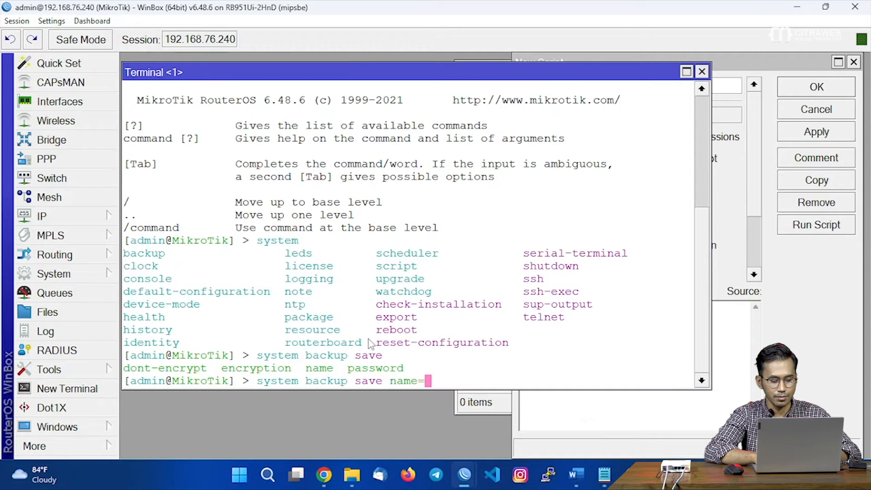
# Enter the backup name Backup-GW with corrected capitalisation and run the backup save.
pyautogui.write('backu')
pyautogui.write('p-ro')
pyautogui.press('BackSpace')
pyautogui.press('BackSpace')
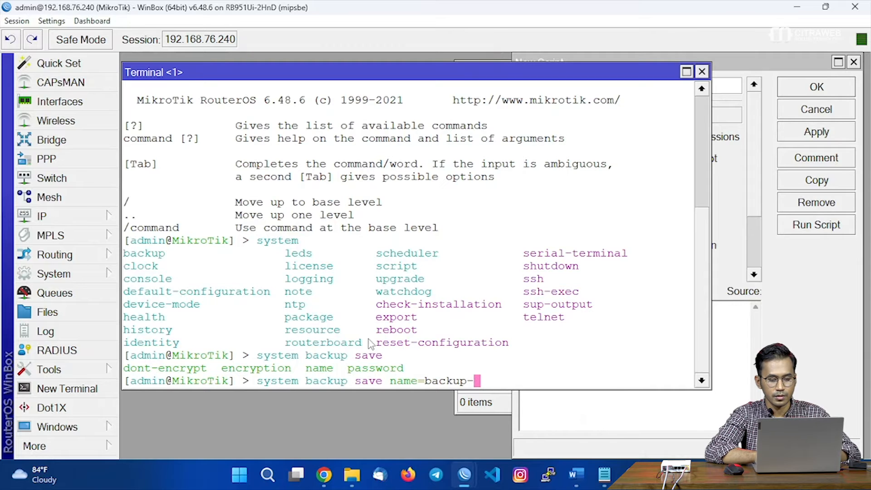
pyautogui.write('gw')
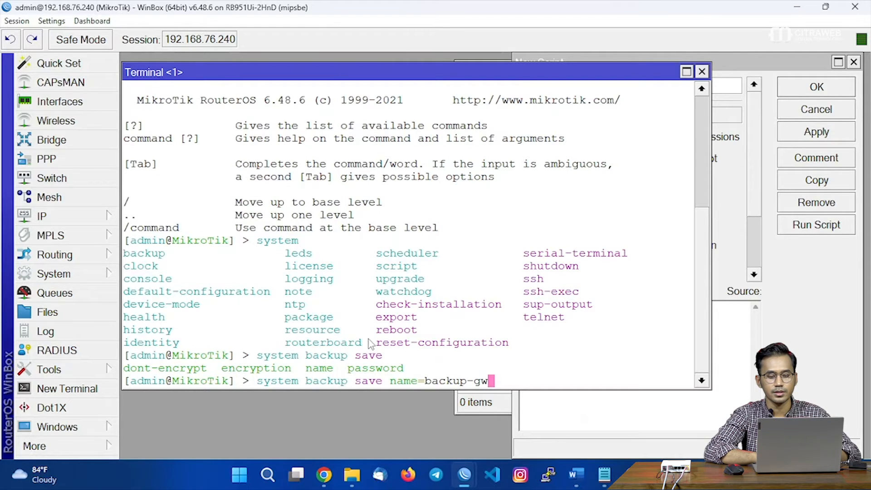
pyautogui.press('BackSpace')
pyautogui.press('BackSpace')
pyautogui.write('GW')
pyautogui.press('Left')
pyautogui.press('Left')
pyautogui.press('Left')
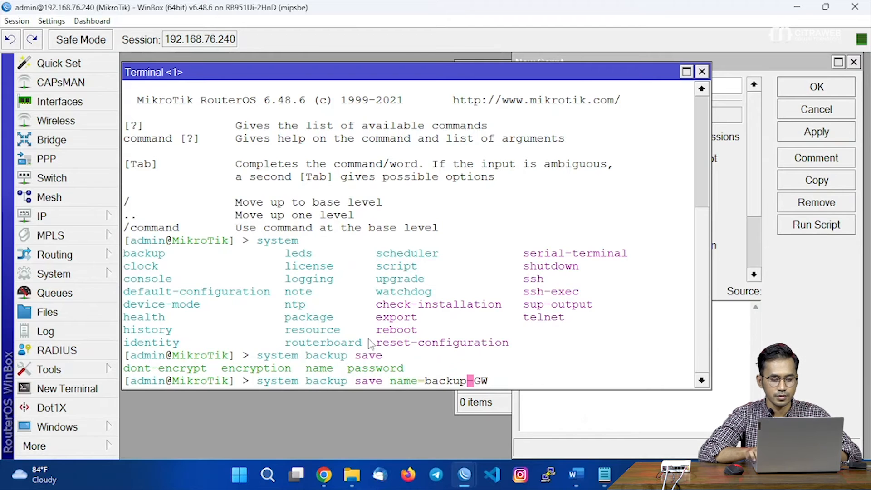
pyautogui.press('BackSpace')
pyautogui.write('B')
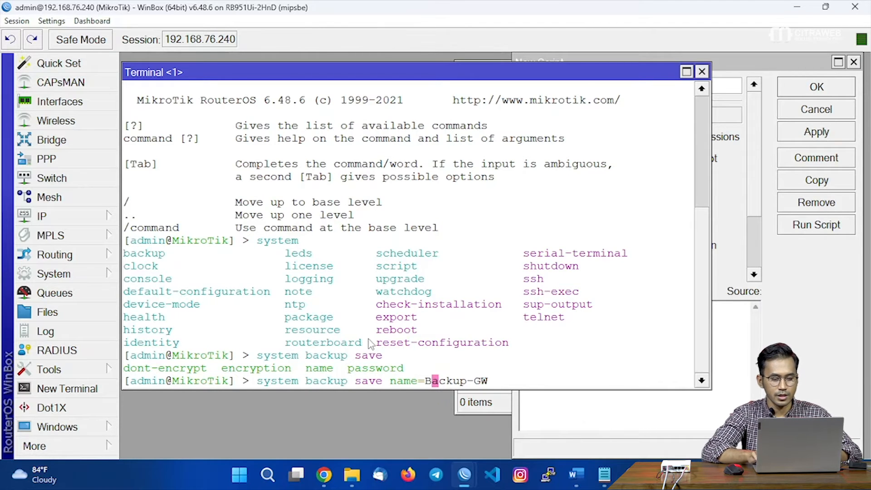
pyautogui.press('Return')
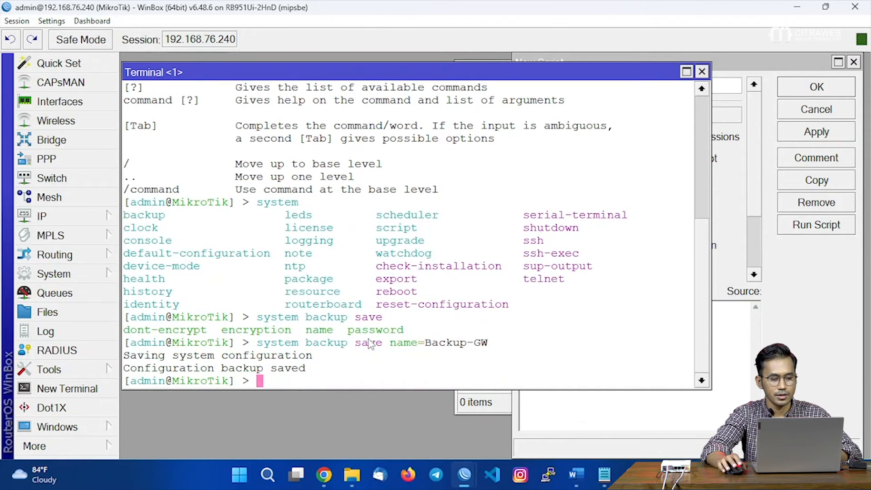
# Delete the test Backup-GW.backup file from the router's File List.
pyautogui.click(87, 312)
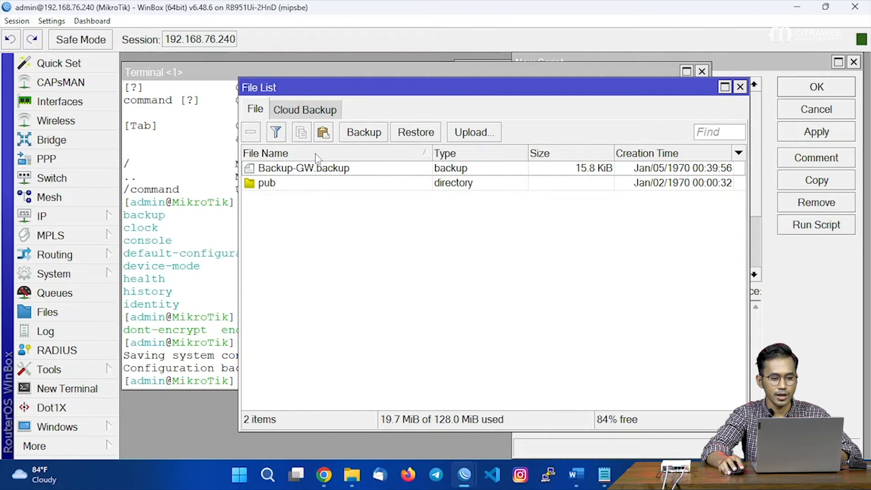
pyautogui.click(336, 173)
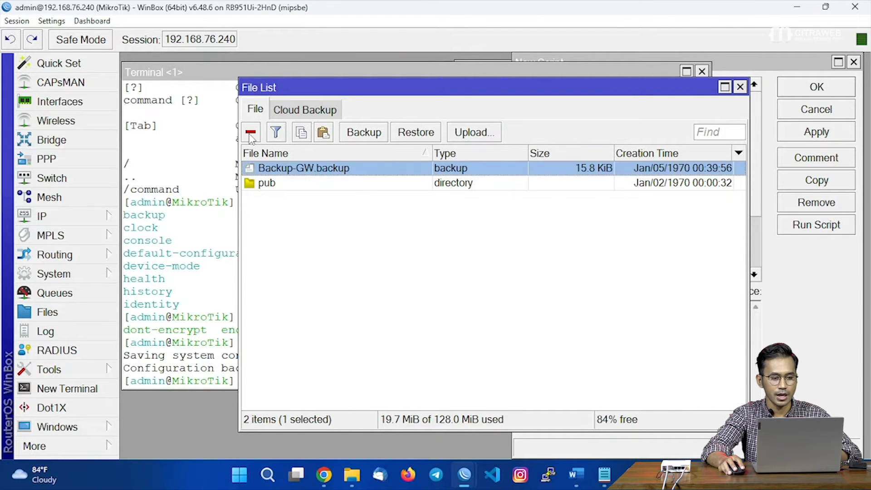
pyautogui.click(250, 134)
# Copy the 'system backup save name=Backup-GW' command line from the Terminal.
pyautogui.click(190, 342)
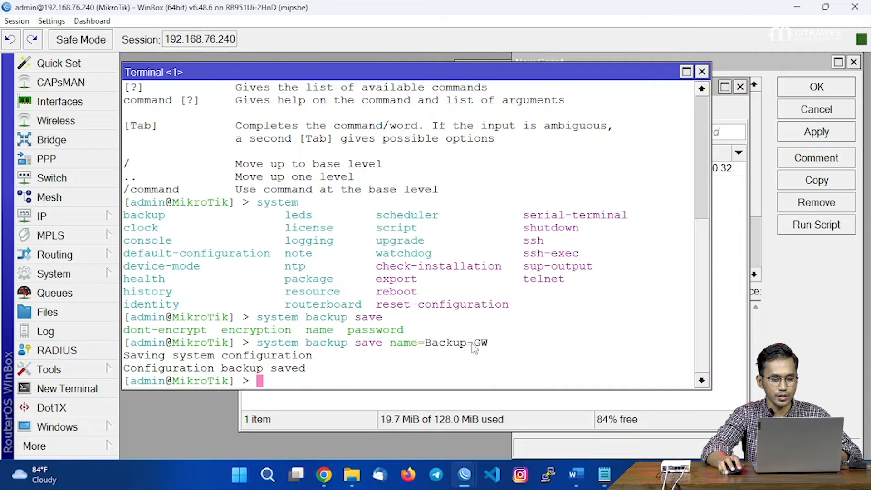
pyautogui.moveTo(489, 344); pyautogui.dragTo(263, 346)
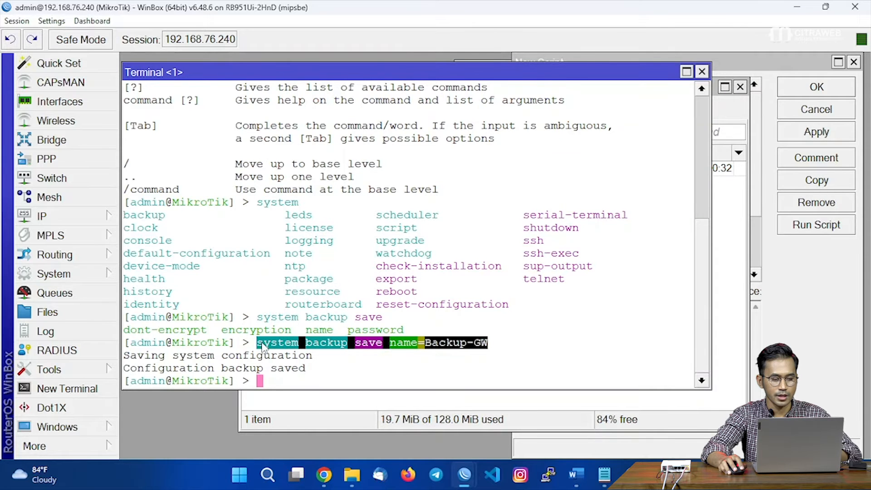
pyautogui.rightClick(287, 347)
pyautogui.click(308, 354)
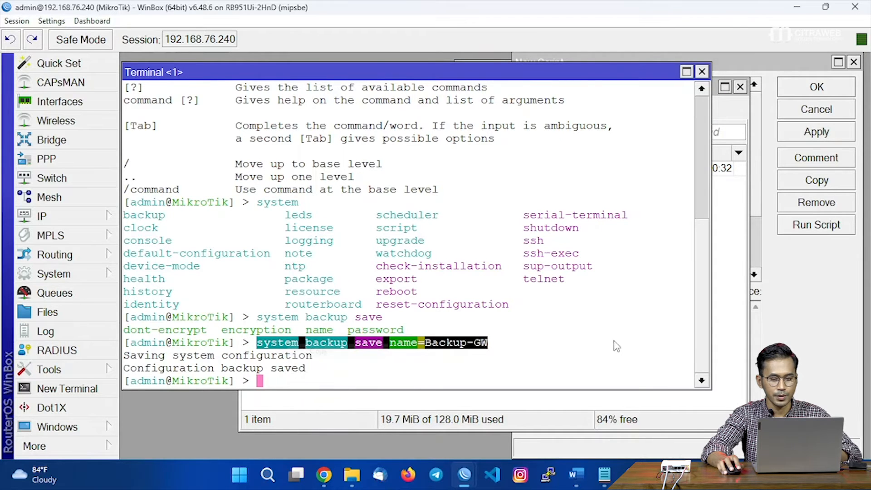
pyautogui.click(763, 333)
# Paste 'system backup save name=Backup-GW' into the New Script's Source box.
pyautogui.click(573, 325)
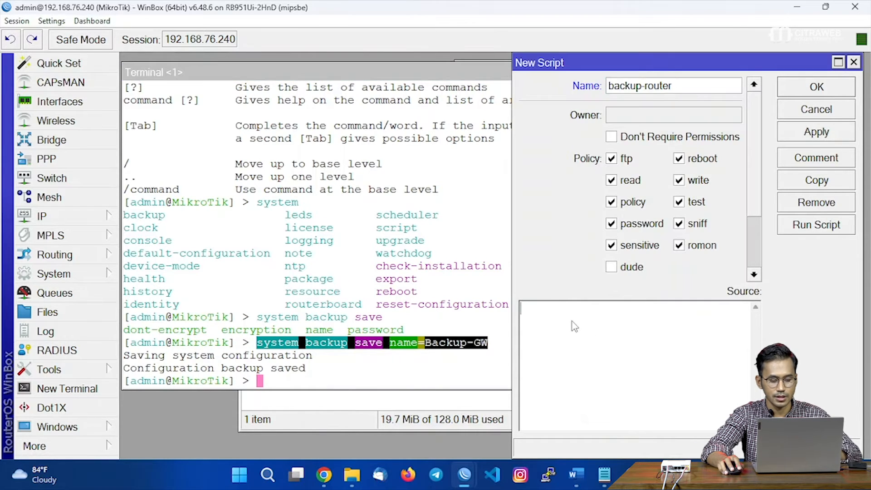
pyautogui.hotkey('ctrl', 'v')
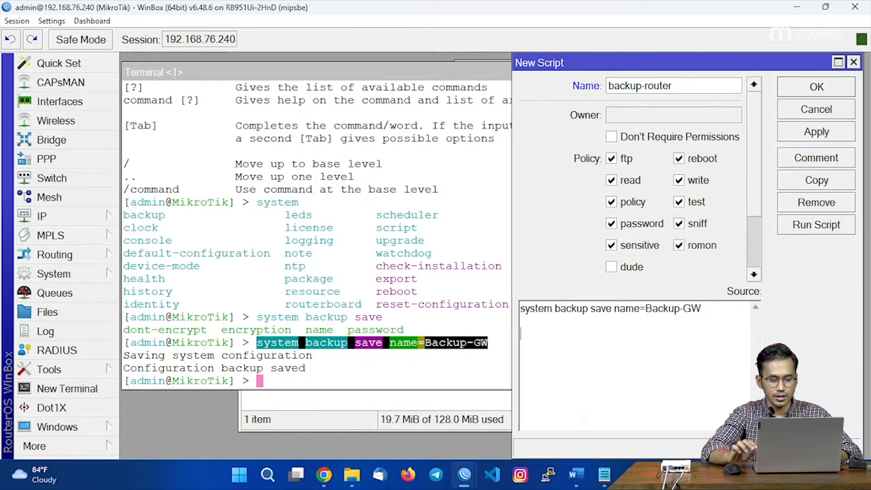
pyautogui.click(335, 378)
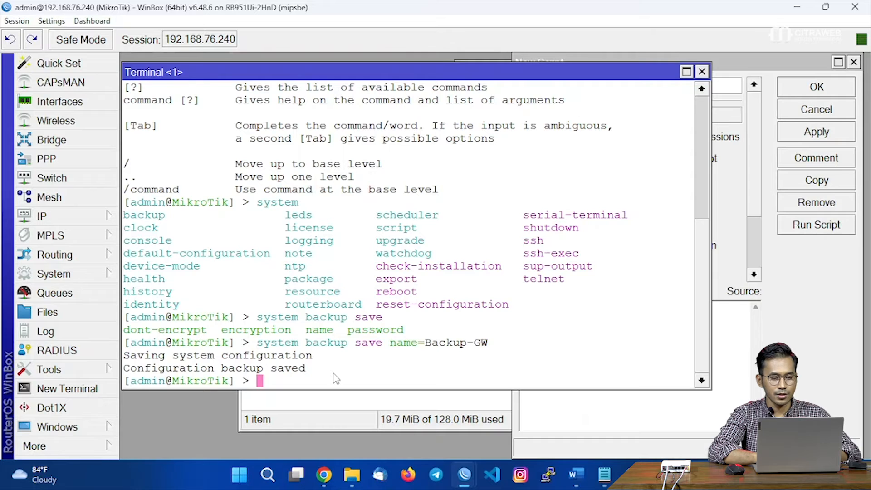
# Run 'delay delay-time=3s' in the Terminal.
pyautogui.write('delay')
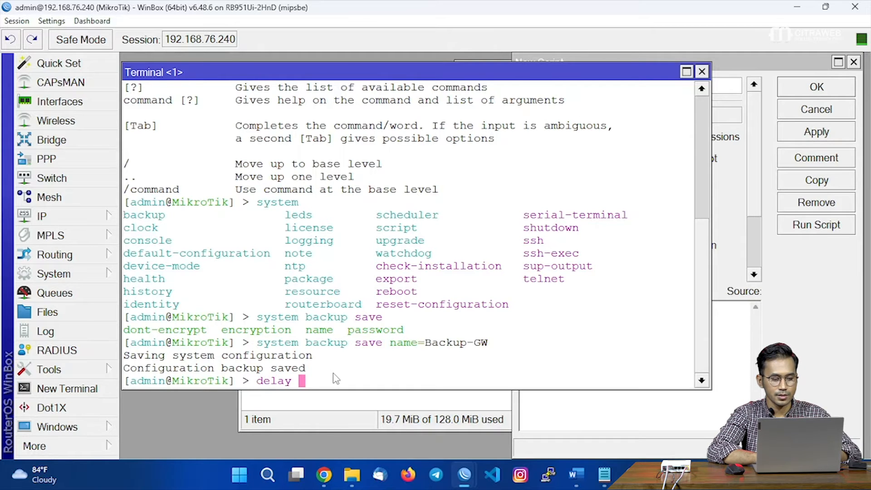
pyautogui.press('Tab')
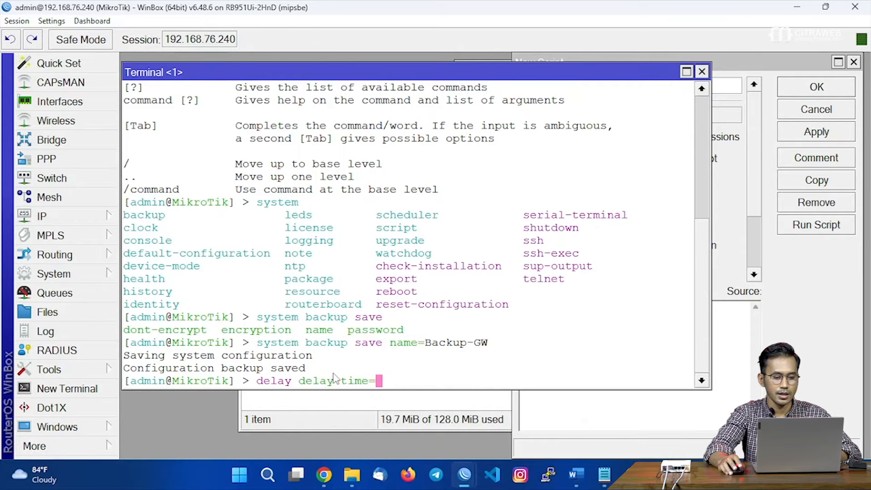
pyautogui.write('3s')
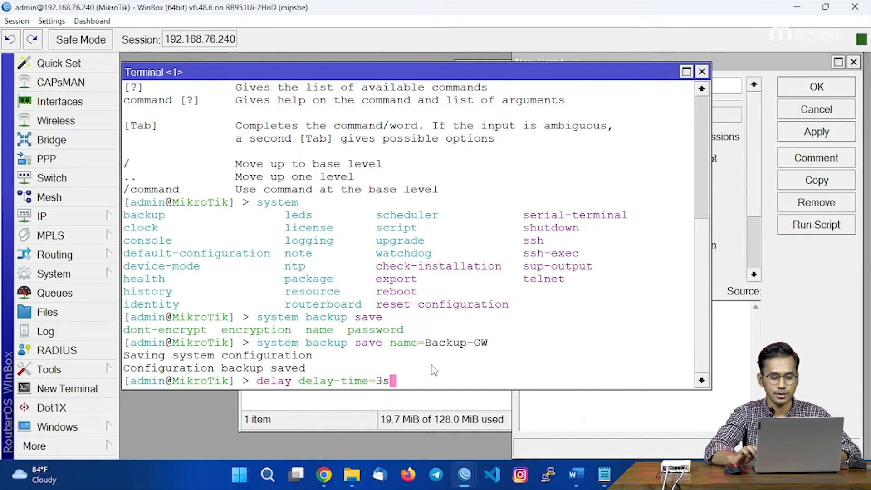
pyautogui.press('Return')
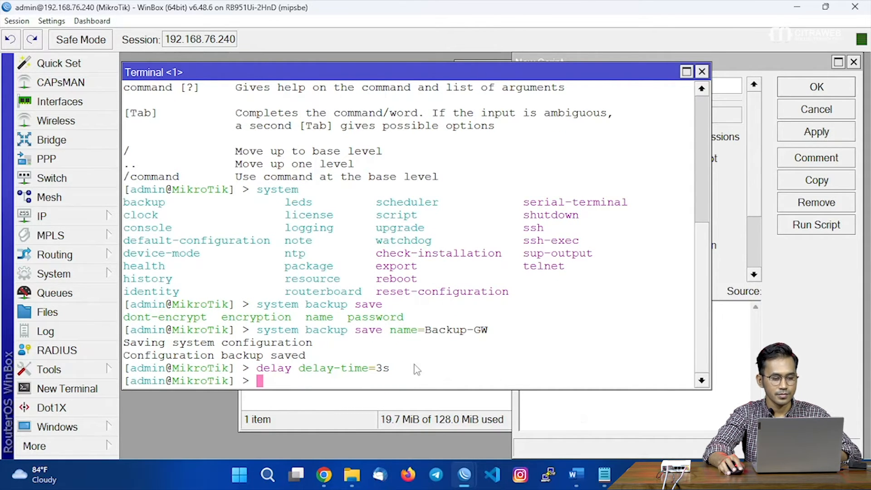
# Copy the delay command and paste it on a new line in the script source.
pyautogui.moveTo(393, 371); pyautogui.dragTo(257, 374)
pyautogui.rightClick(275, 367)
pyautogui.click(297, 374)
pyautogui.click(721, 372)
pyautogui.press('Return')
pyautogui.press('Return')
pyautogui.hotkey('ctrl', 'v')
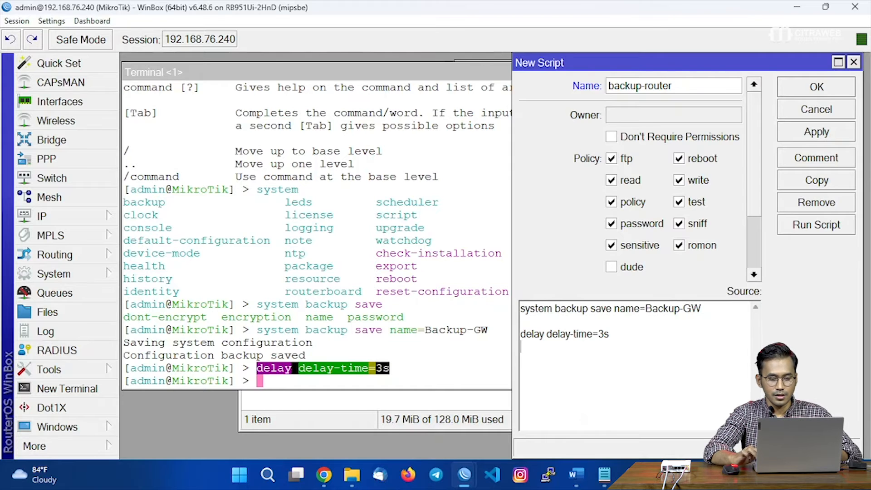
pyautogui.click(408, 367)
pyautogui.click(396, 406)
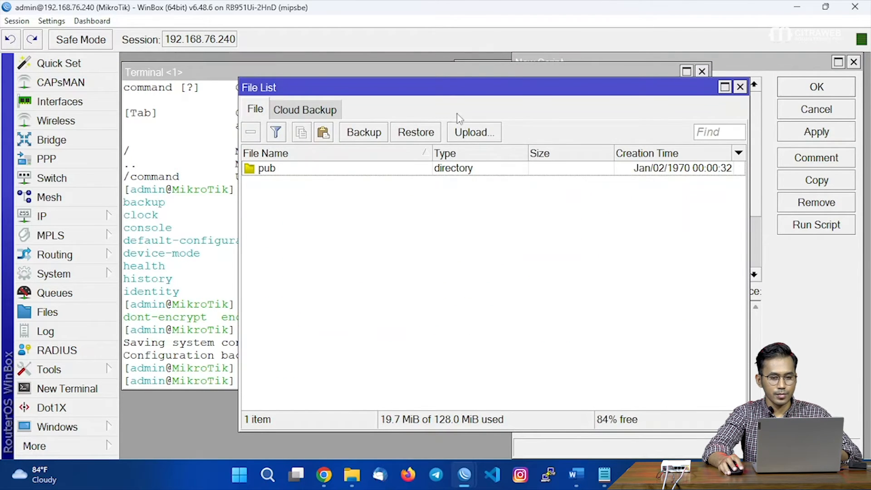
# Close the File List and Script List and open Send Email from Email Settings.
pyautogui.click(741, 87)
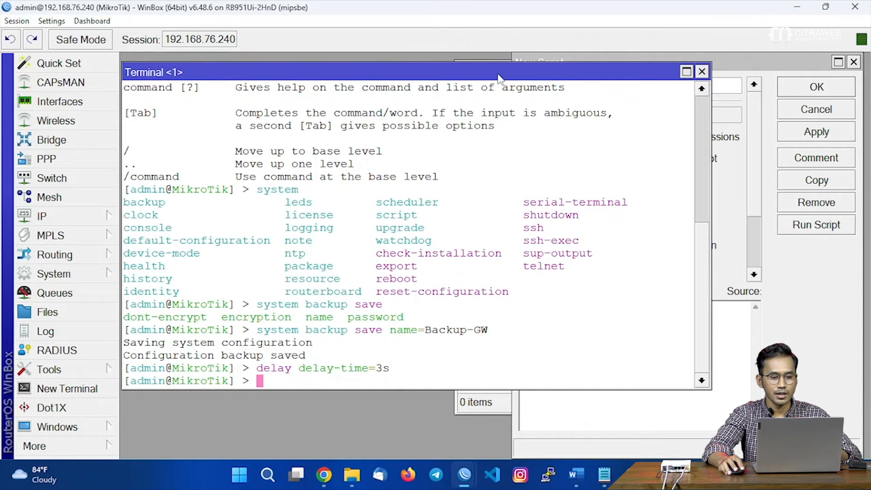
pyautogui.moveTo(498, 77); pyautogui.dragTo(507, 120)
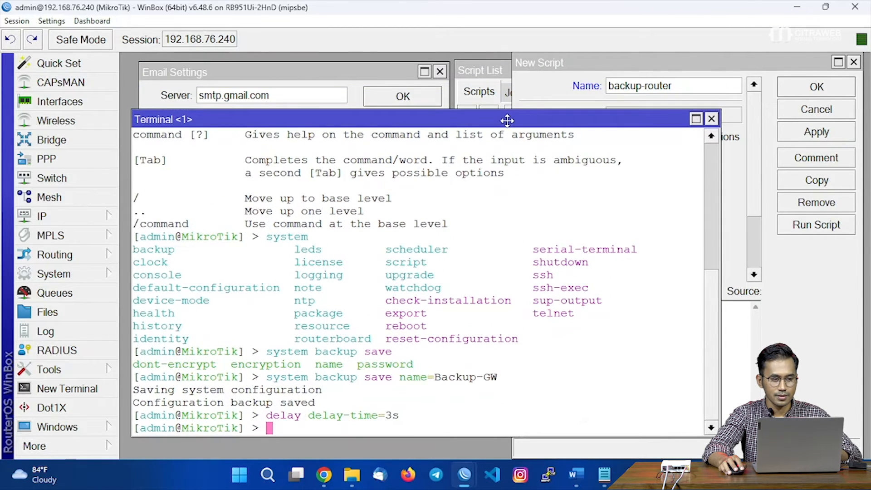
pyautogui.moveTo(504, 82); pyautogui.dragTo(519, 114)
pyautogui.click(815, 109)
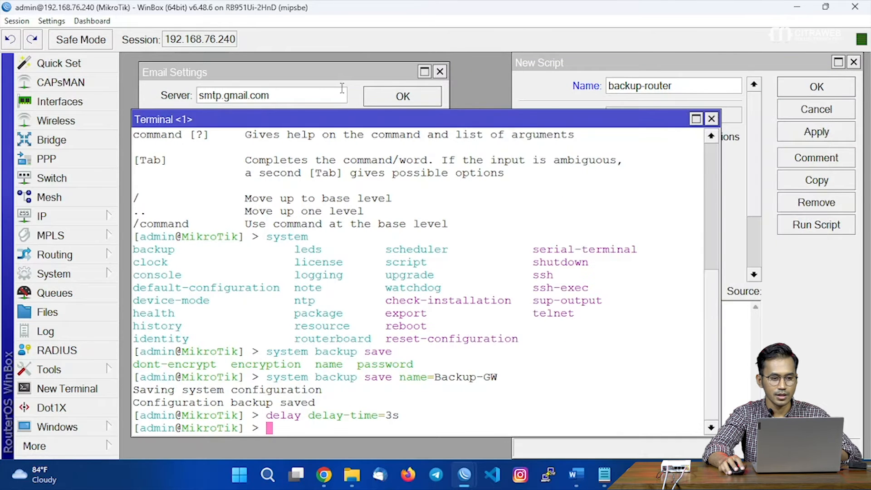
pyautogui.click(339, 74)
pyautogui.click(414, 168)
# Arrange the Terminal and Send Email windows side by side, with the Terminal widened at top-left.
pyautogui.moveTo(532, 73); pyautogui.dragTo(555, 64)
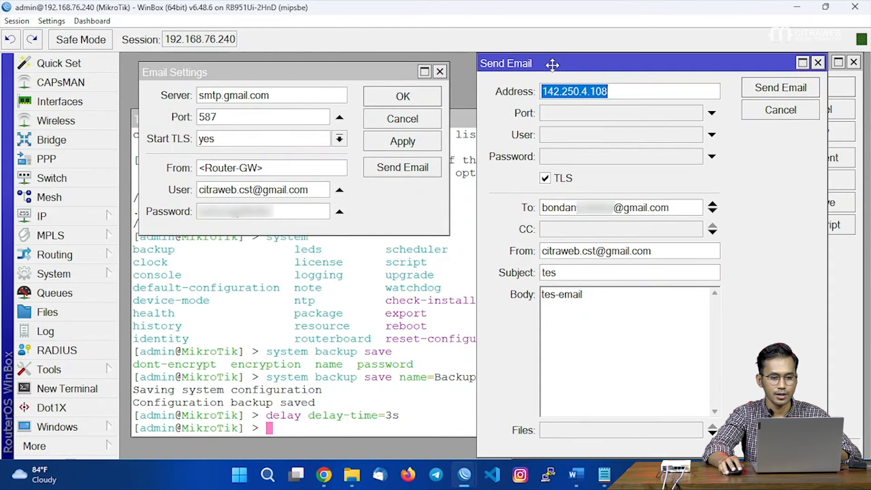
pyautogui.moveTo(469, 119); pyautogui.dragTo(472, 109)
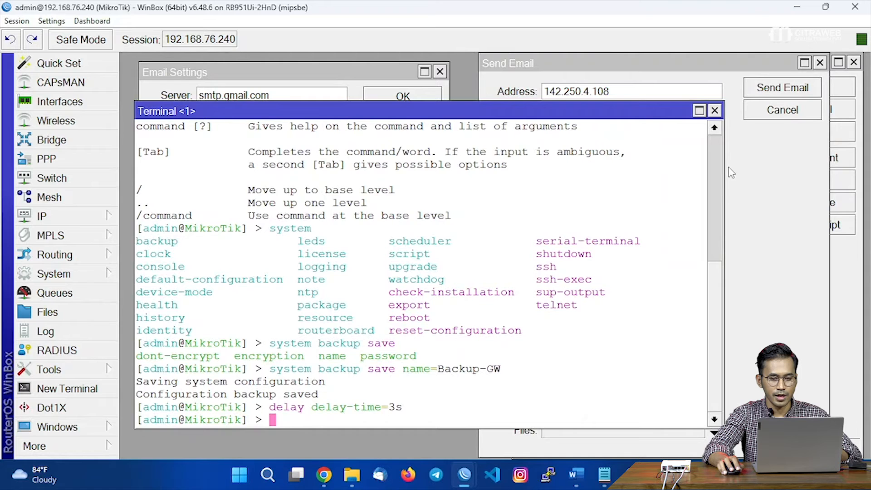
pyautogui.moveTo(726, 173); pyautogui.dragTo(520, 127)
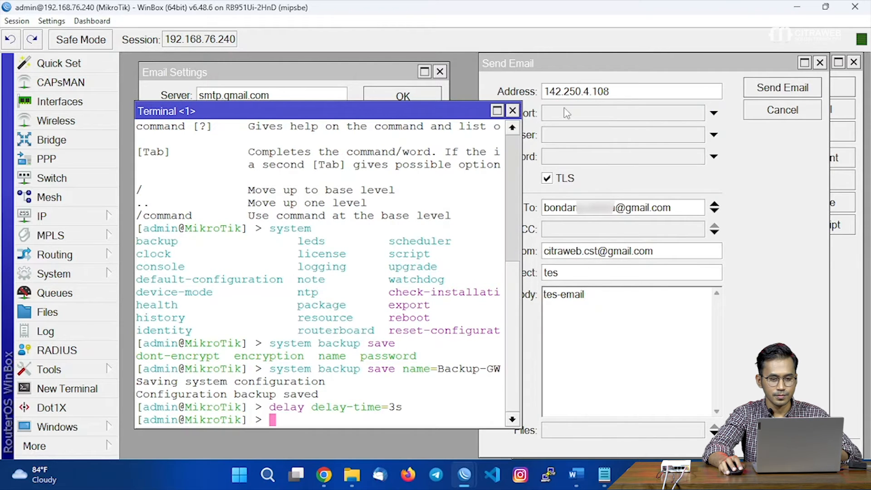
pyautogui.moveTo(587, 69); pyautogui.dragTo(676, 68)
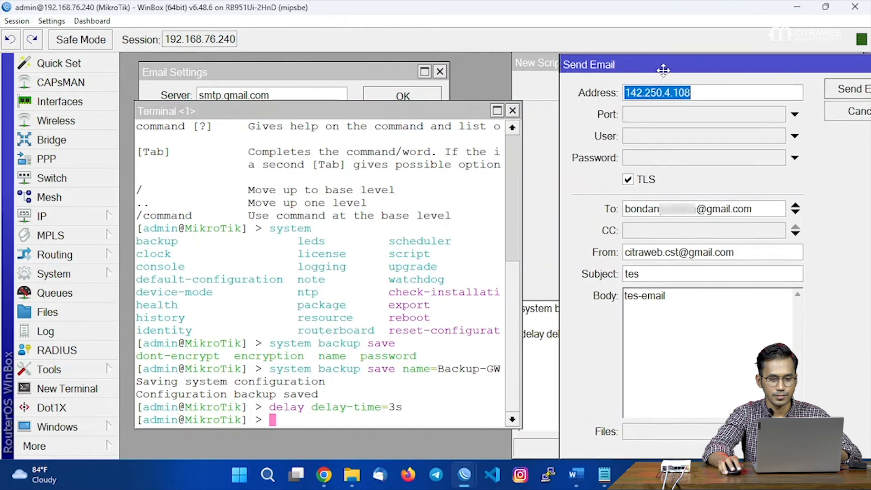
pyautogui.click(521, 144)
pyautogui.moveTo(521, 145); pyautogui.dragTo(572, 145)
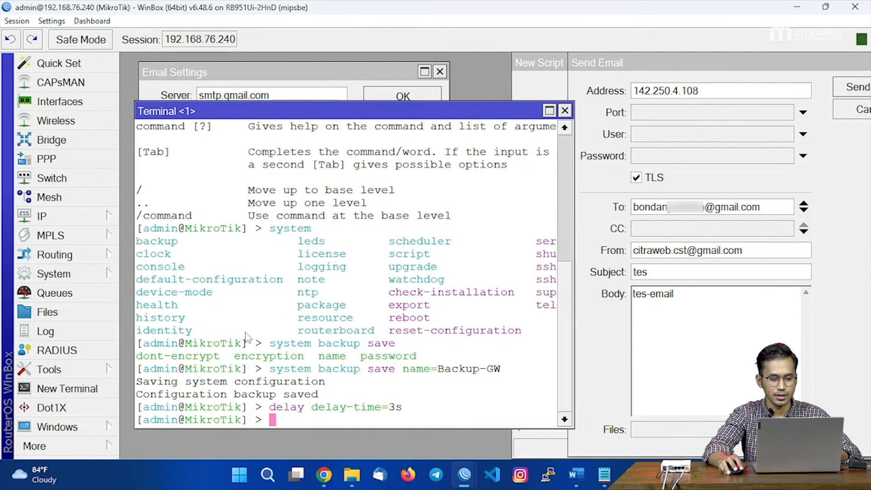
pyautogui.moveTo(307, 117); pyautogui.dragTo(291, 68)
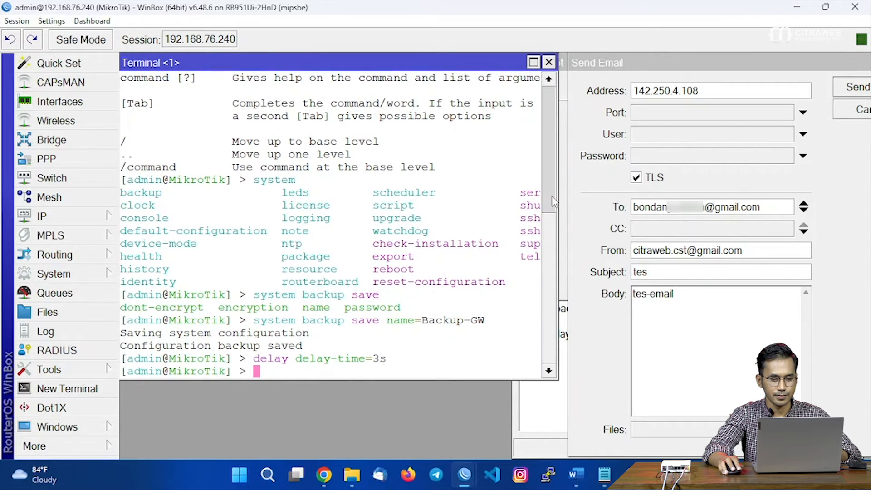
pyautogui.moveTo(558, 195); pyautogui.dragTo(583, 195)
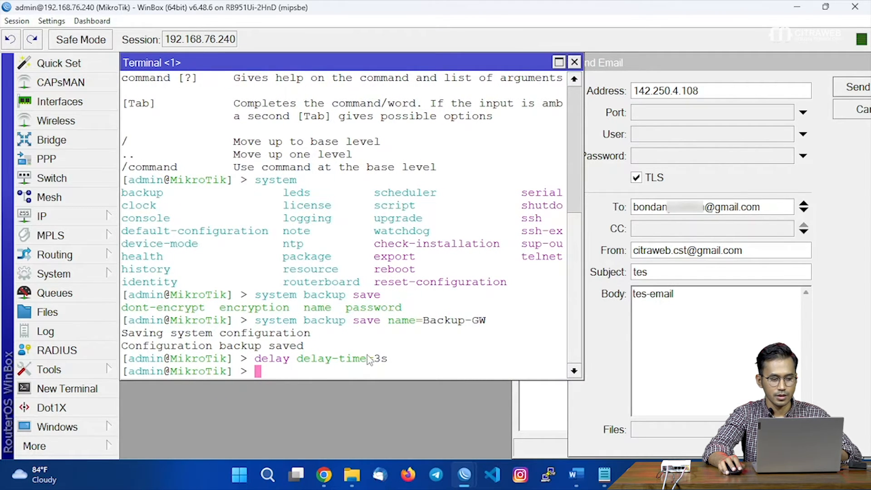
# Start the 'tool e-mail send' command with server=smtp.gmail.com and the start-tls parameter.
pyautogui.write('tool e')
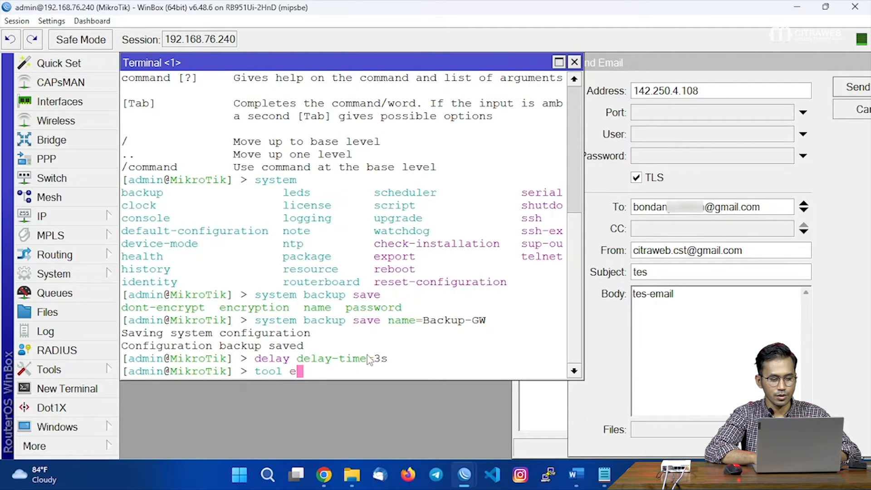
pyautogui.press('Tab')
pyautogui.press('Tab')
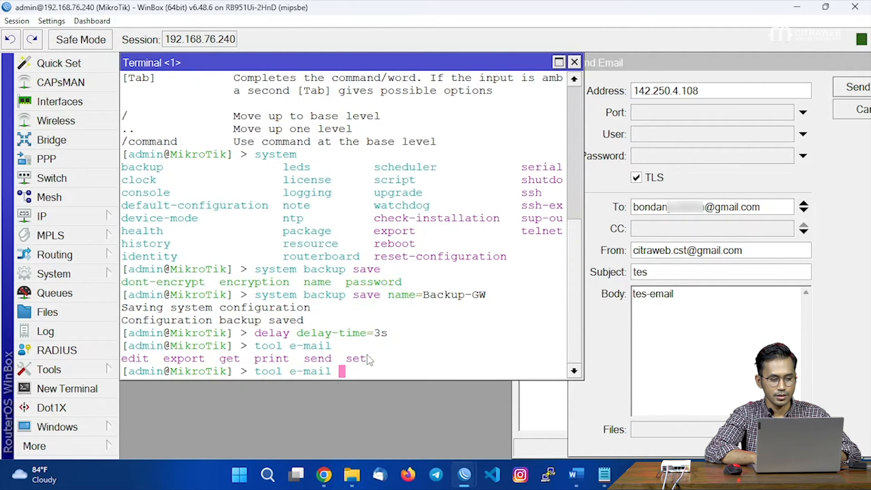
pyautogui.write('send')
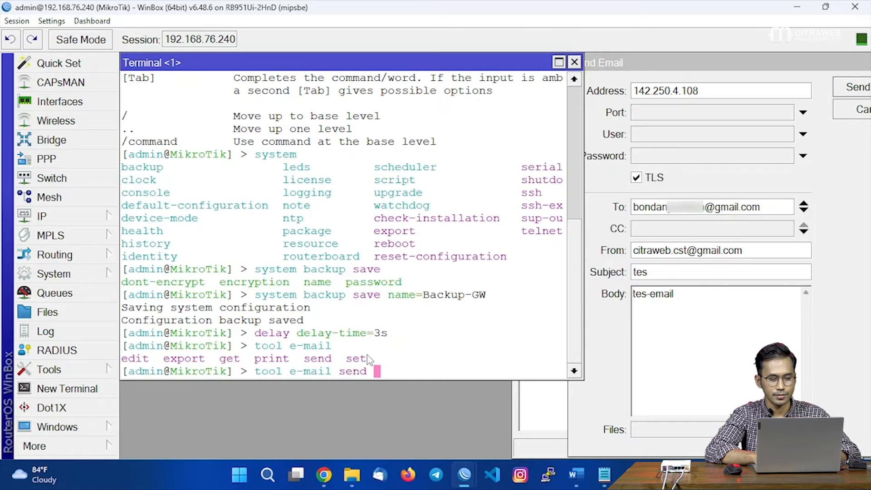
pyautogui.press('Tab')
pyautogui.press('Tab')
pyautogui.write('ser')
pyautogui.press('Tab')
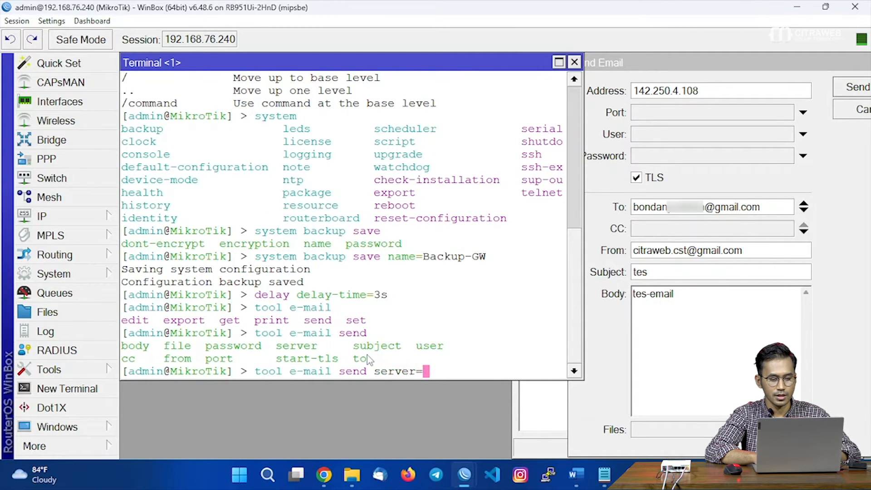
pyautogui.write('smtp.gma')
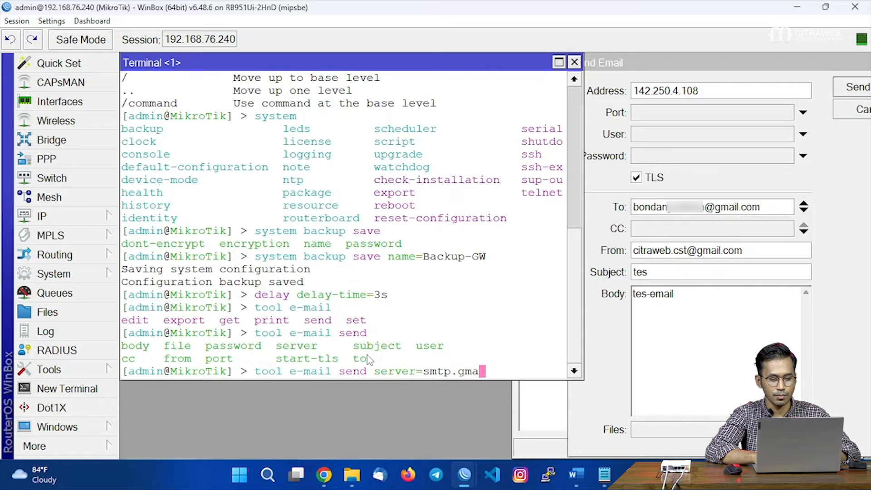
pyautogui.write('il.com')
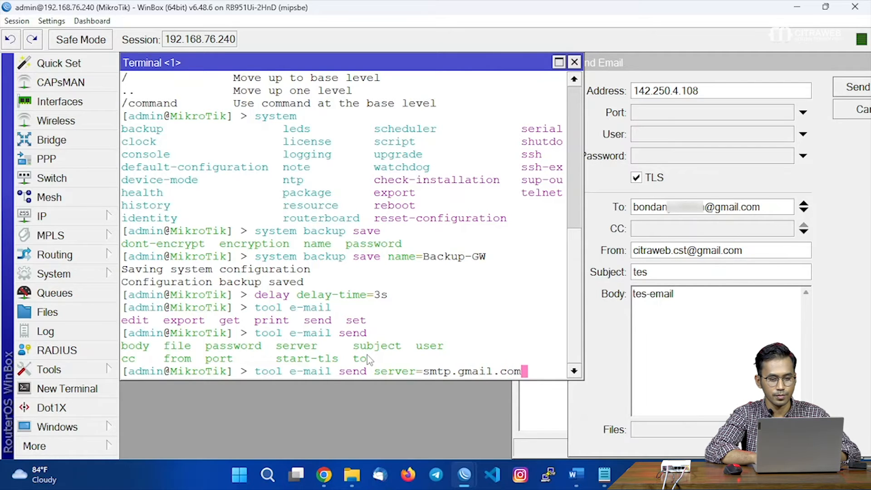
pyautogui.write(' tl')
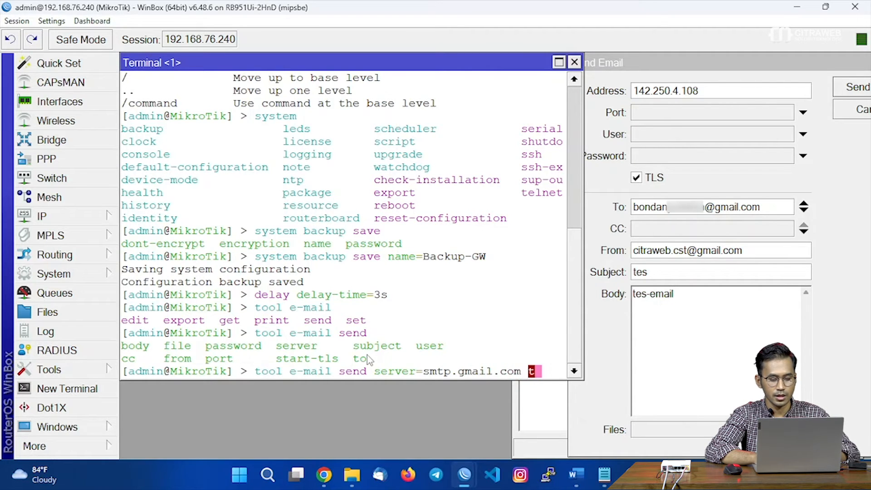
pyautogui.press('Tab')
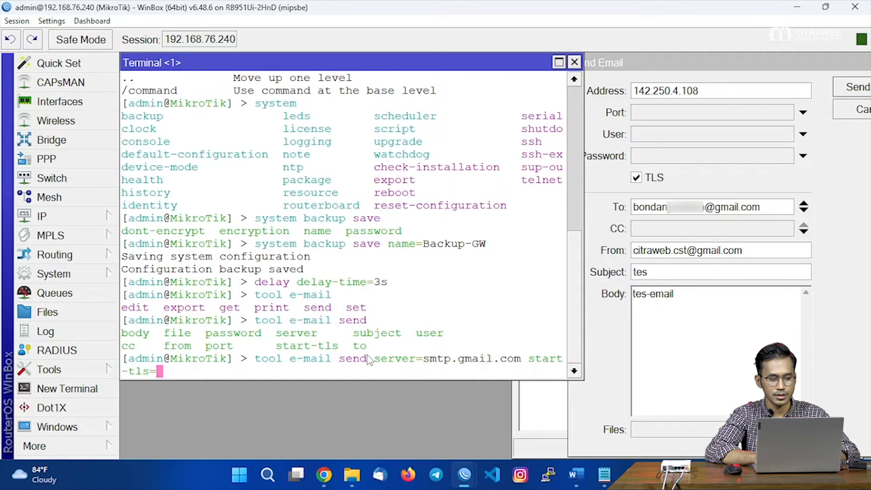
pyautogui.press('Tab')
# Add start-tls=yes, recipient and sender addresses, subject backupGW, the Indonesian body and file=Backup-GW.backup.
pyautogui.write('ye')
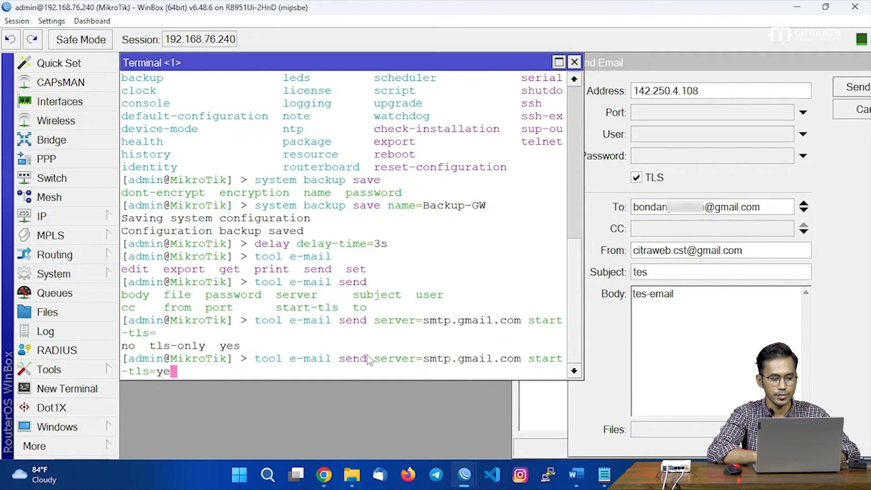
pyautogui.write('s t')
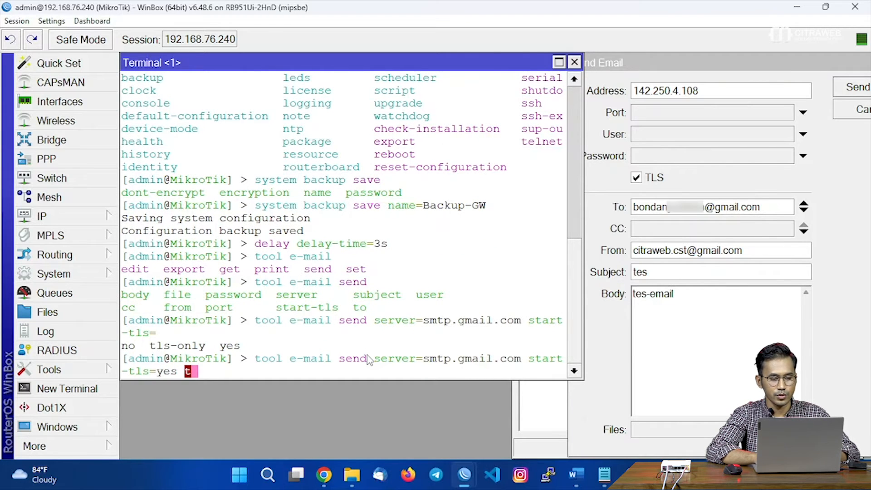
pyautogui.write('o=')
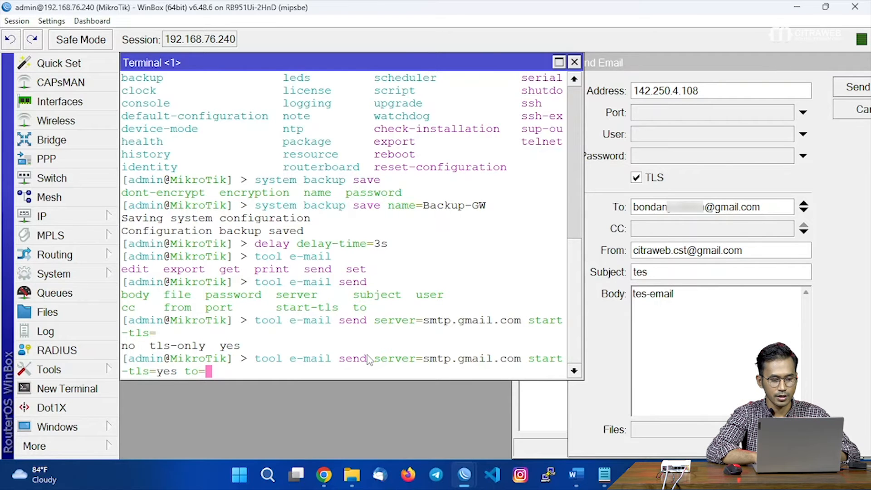
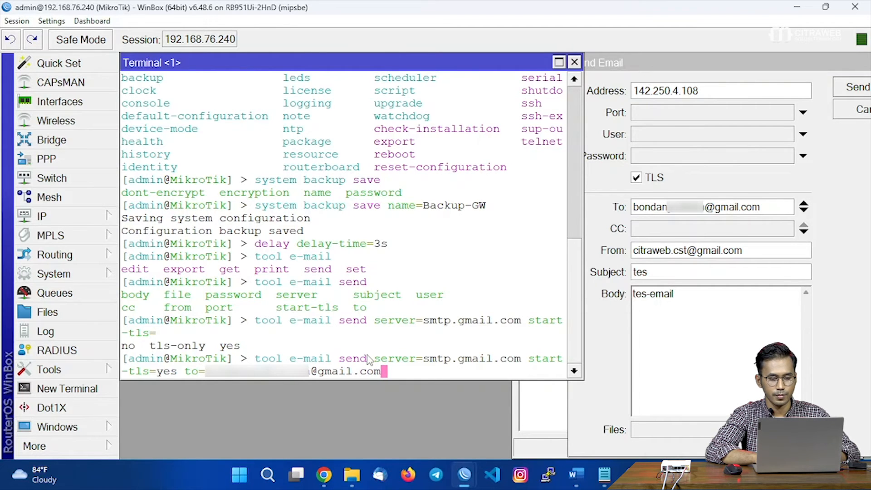
pyautogui.write(' from=')
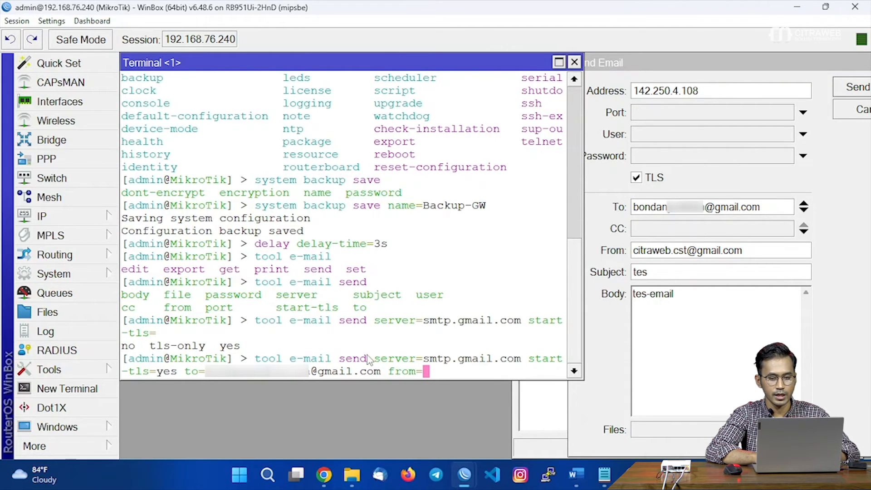
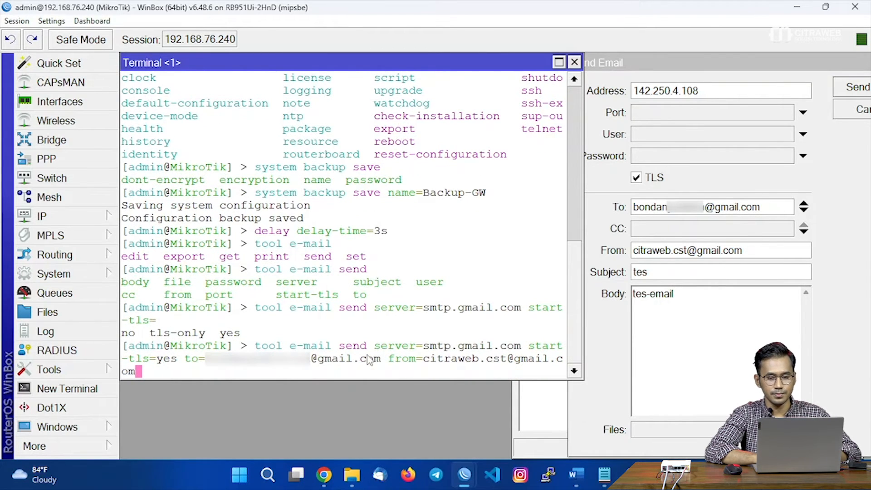
pyautogui.write(' subject=')
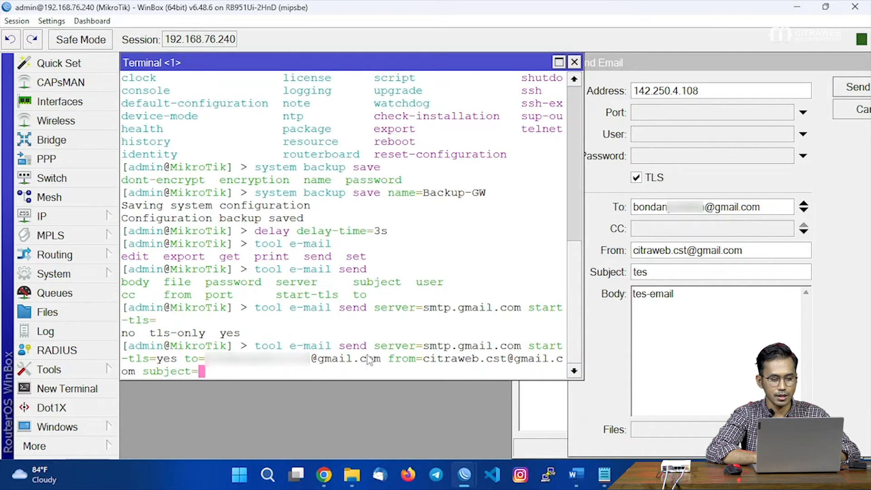
pyautogui.write('backup')
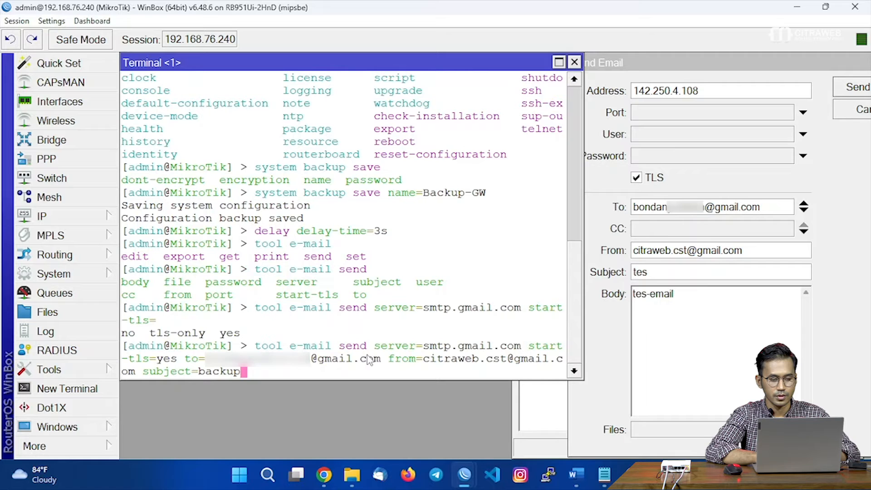
pyautogui.write('GW body=')
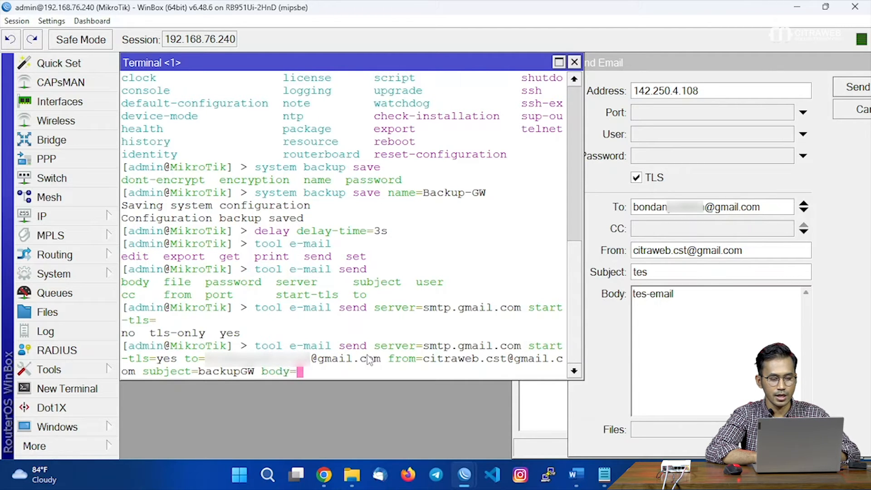
pyautogui.write('""')
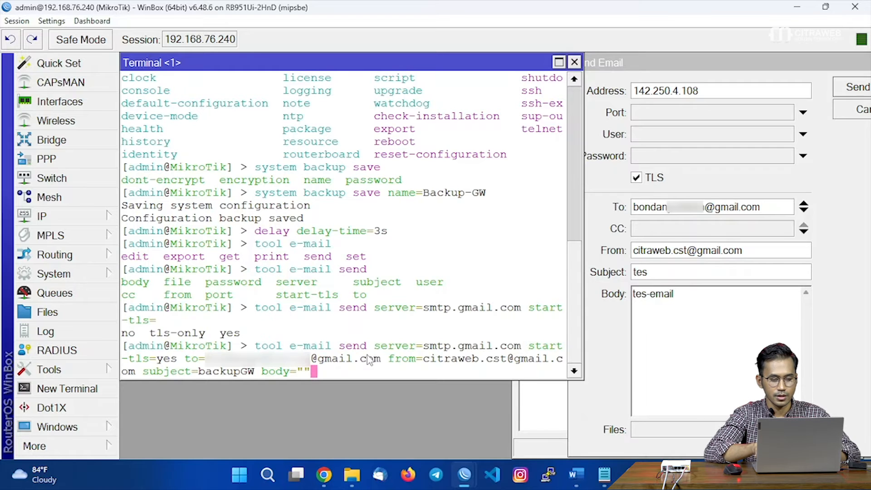
pyautogui.press('Left')
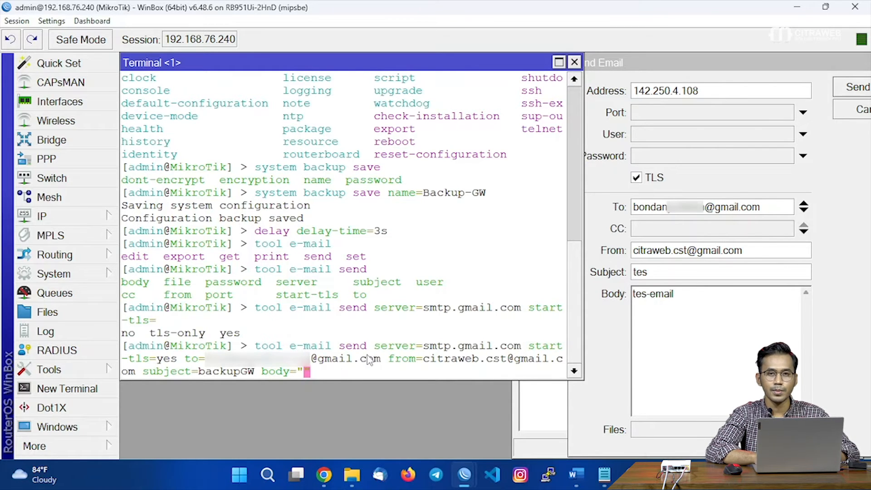
pyautogui.write('Hal')
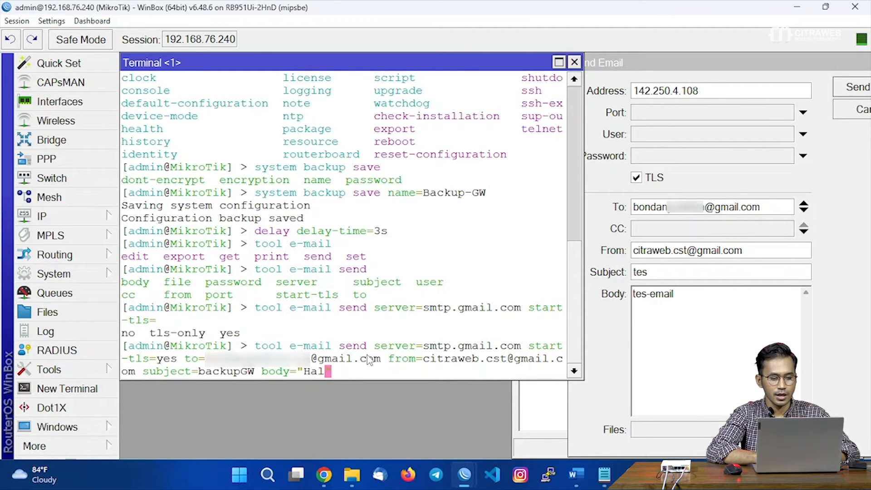
pyautogui.write('o, ini dia fi')
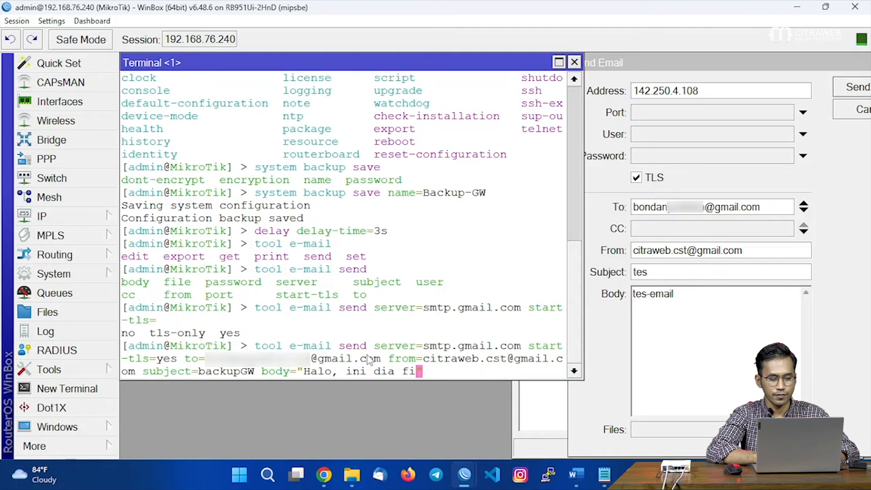
pyautogui.write('le backup router GW terb')
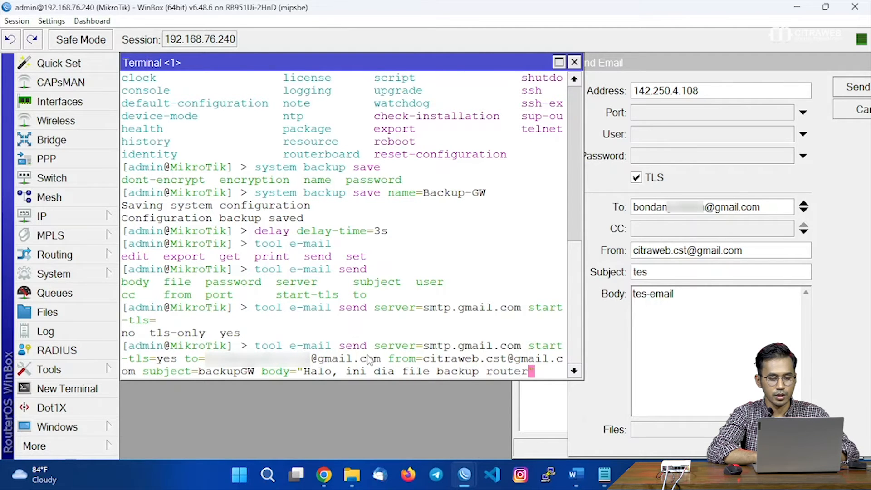
pyautogui.write('aru')
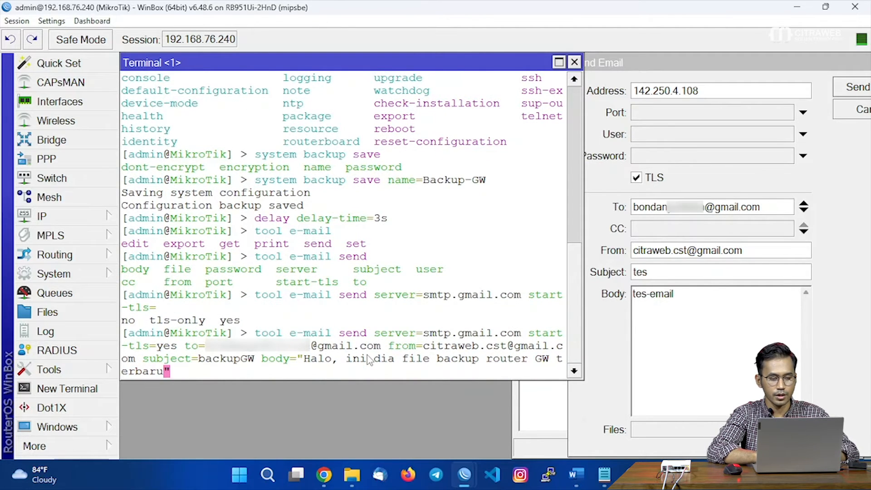
pyautogui.write('" file=')
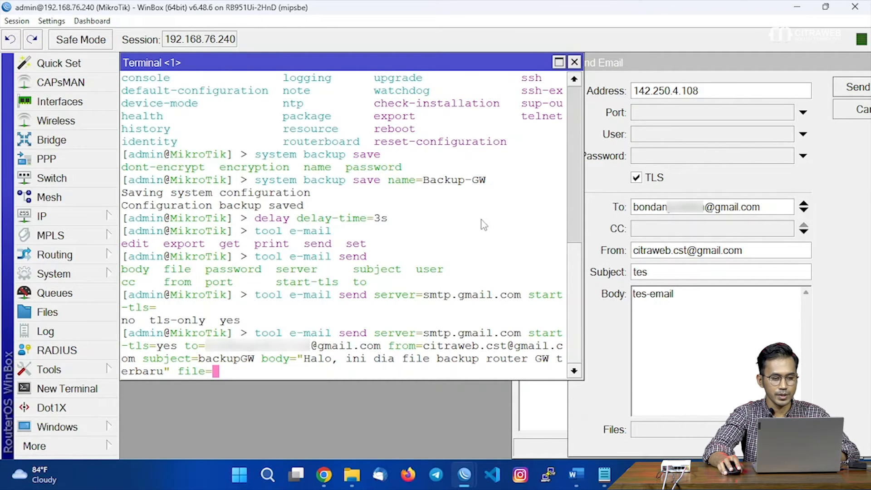
pyautogui.moveTo(426, 181); pyautogui.dragTo(487, 182)
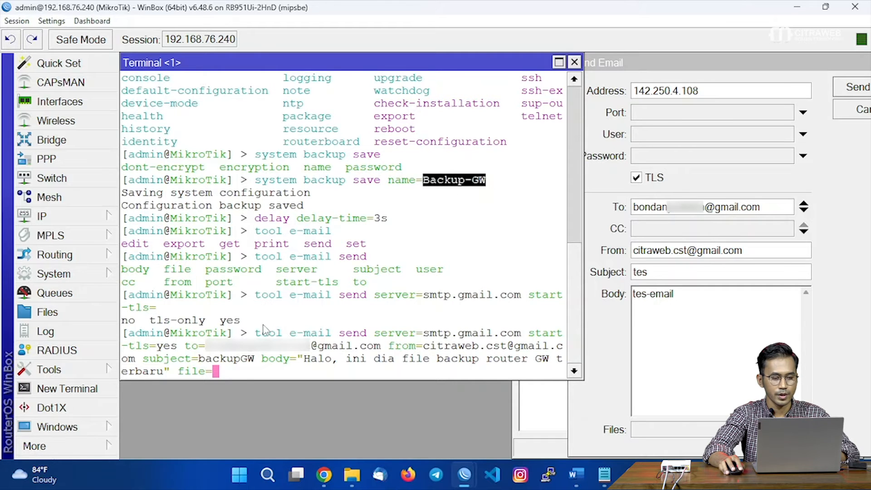
pyautogui.click(246, 374)
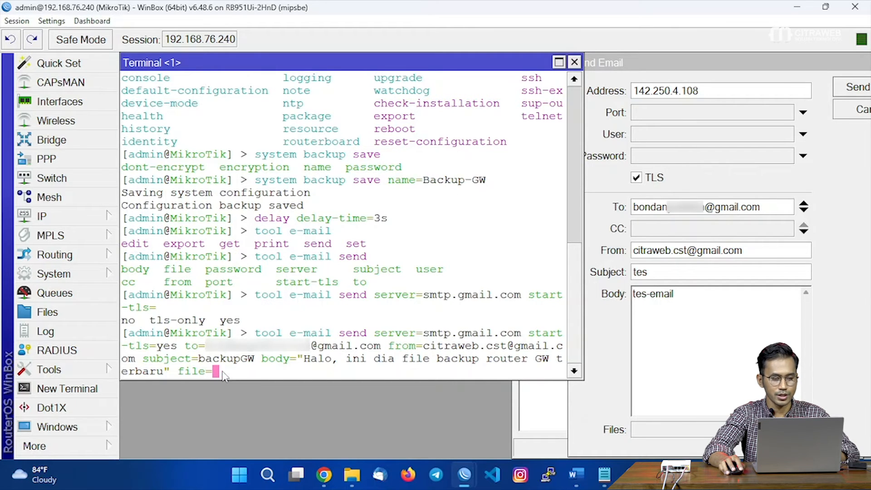
pyautogui.write('Backu')
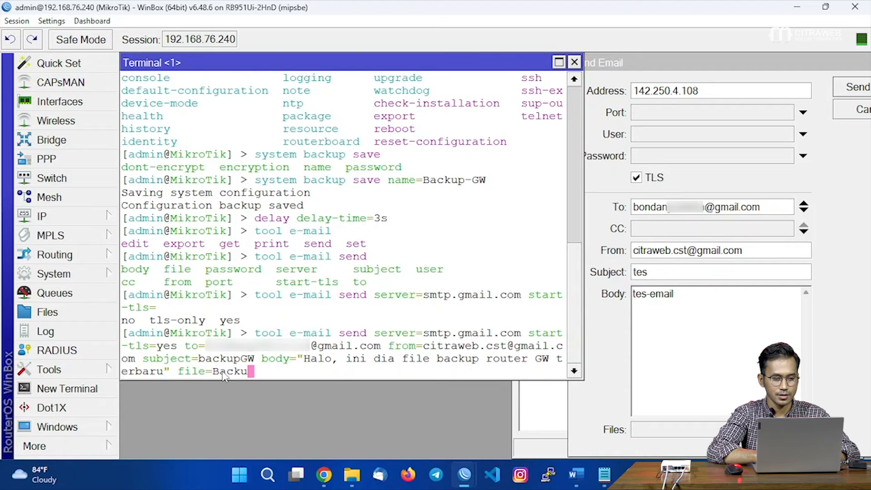
pyautogui.write('p-GW')
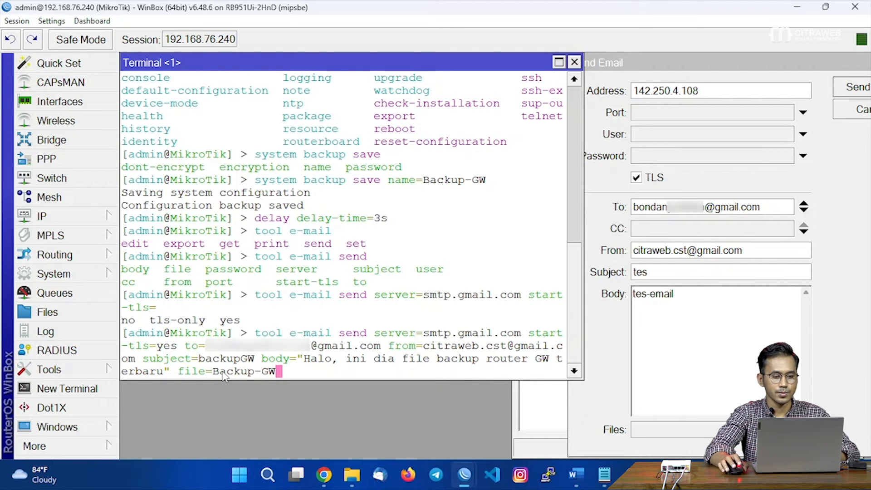
pyautogui.write('.backu')
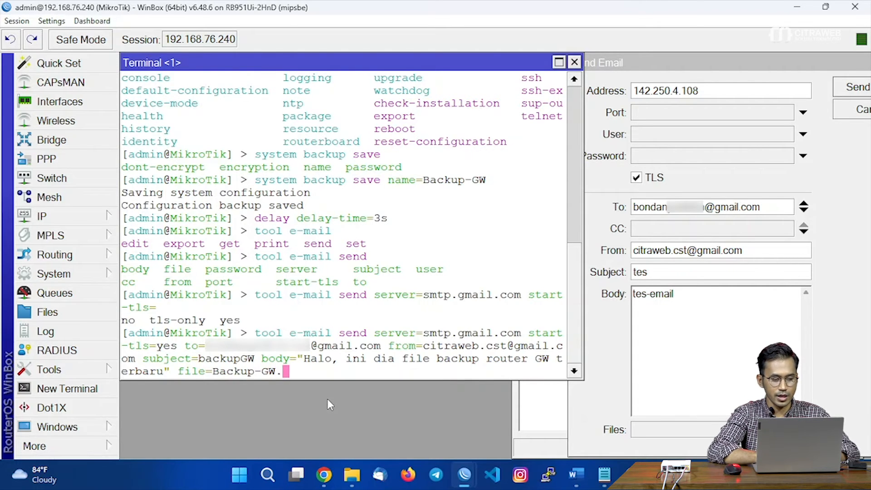
pyautogui.write('p')
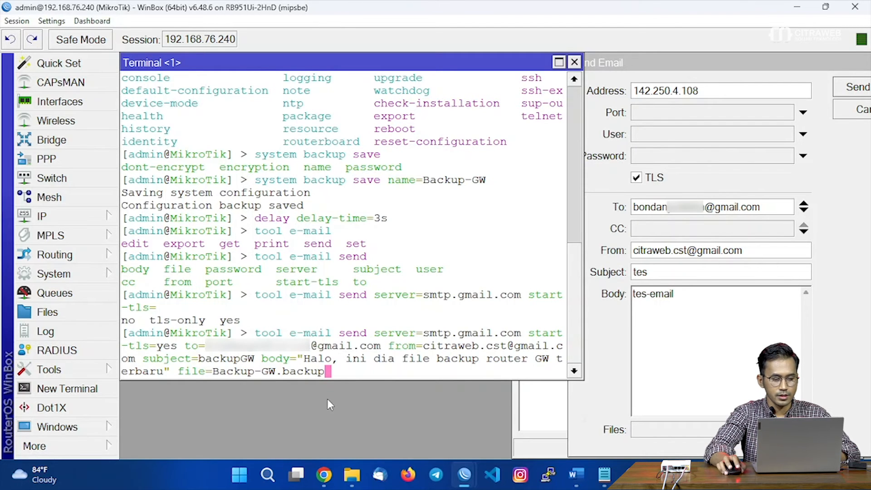
# Copy the complete 'tool e-mail send' command from the Terminal.
pyautogui.moveTo(256, 335); pyautogui.dragTo(325, 373)
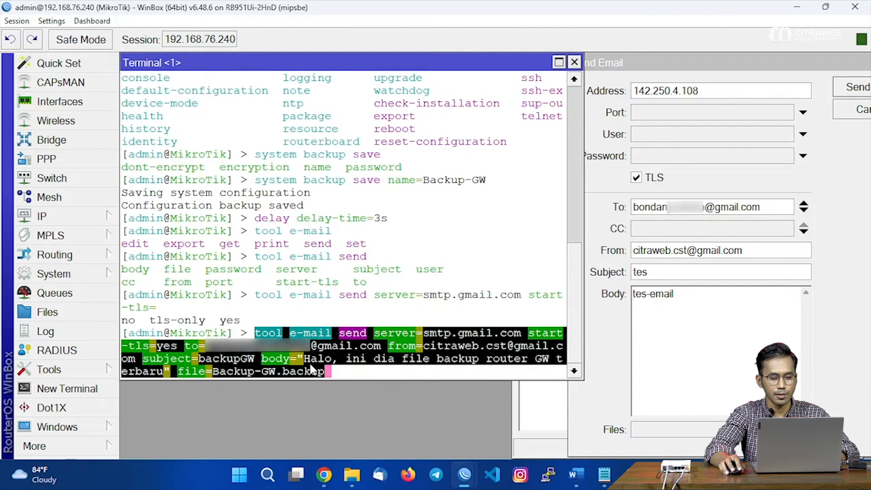
pyautogui.rightClick(316, 358)
pyautogui.click(334, 364)
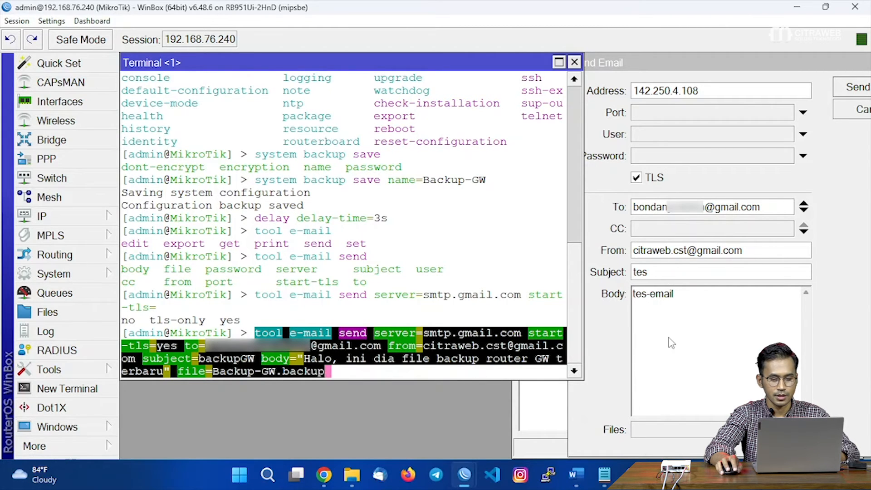
# Type a 'delay delay-time=3s' line in the script source, then remove the leftover partial line.
pyautogui.click(672, 323)
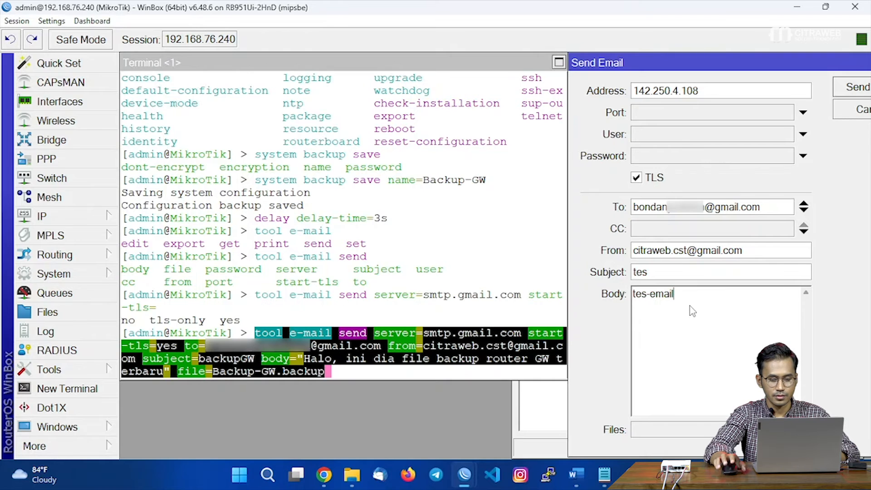
pyautogui.press('Return')
pyautogui.press('Return')
pyautogui.write('de')
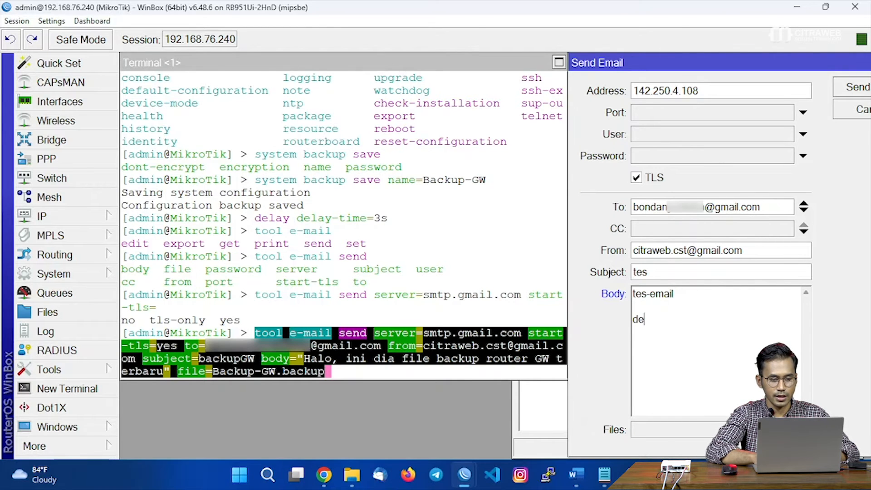
pyautogui.write('lay ')
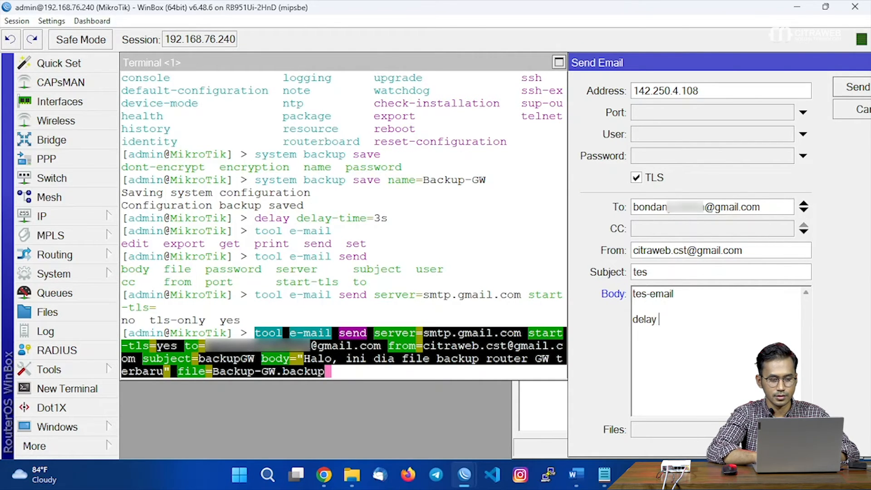
pyautogui.write('delay-time=3s')
pyautogui.press('Return')
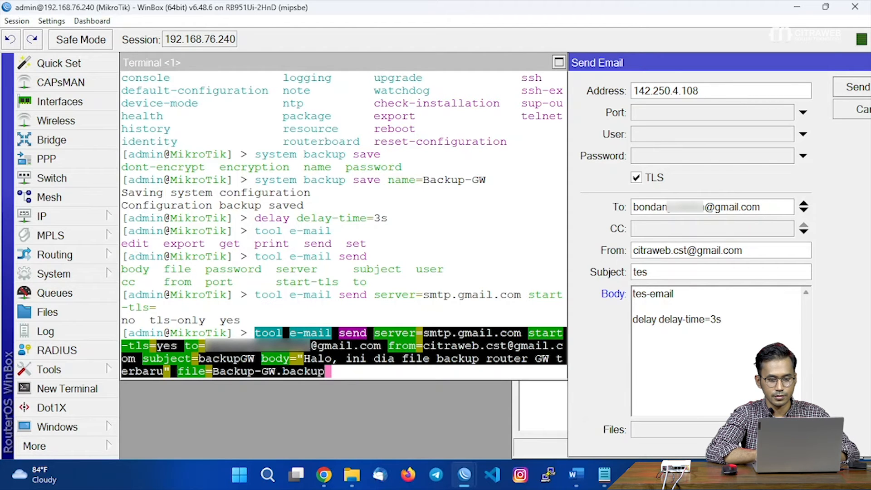
pyautogui.press('BackSpace')
pyautogui.press('BackSpace')
pyautogui.press('BackSpace')
pyautogui.press('BackSpace')
pyautogui.press('BackSpace')
pyautogui.press('BackSpace')
pyautogui.press('BackSpace')
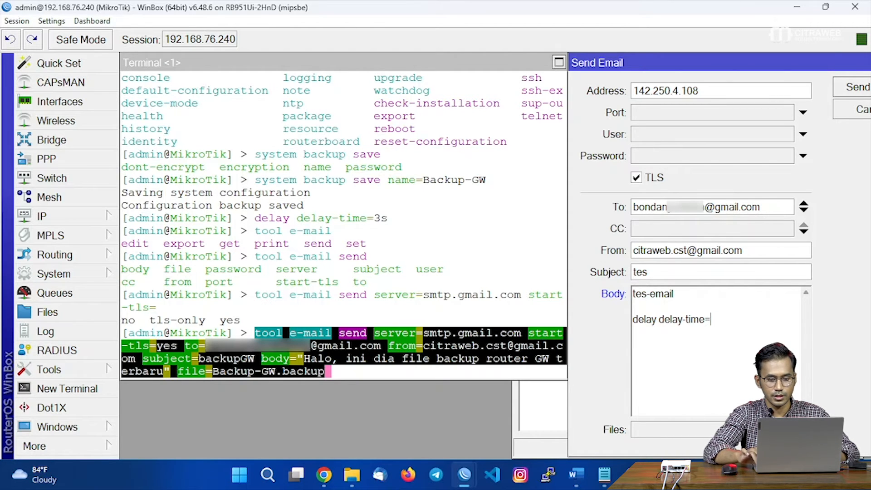
pyautogui.hotkey('shift', 'Home')
pyautogui.press('BackSpace')
pyautogui.press('BackSpace')
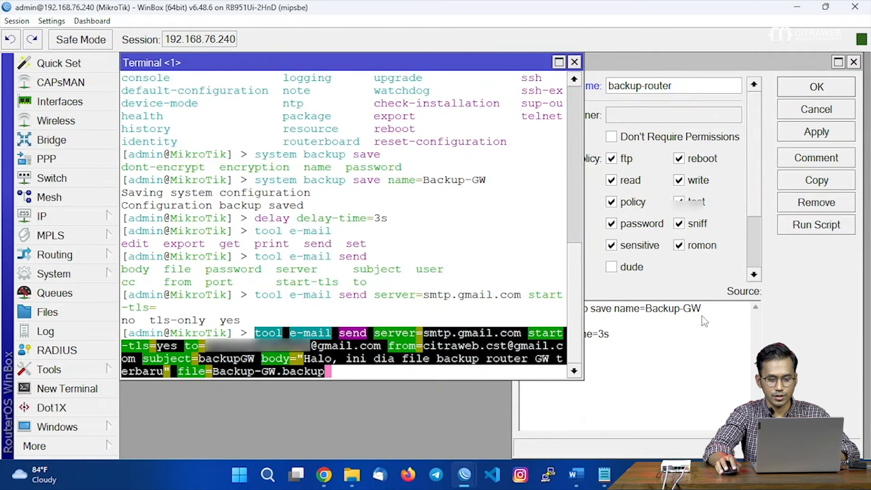
# Paste the e-mail send command into the script source below the delay line.
pyautogui.press('Return')
pyautogui.press('Return')
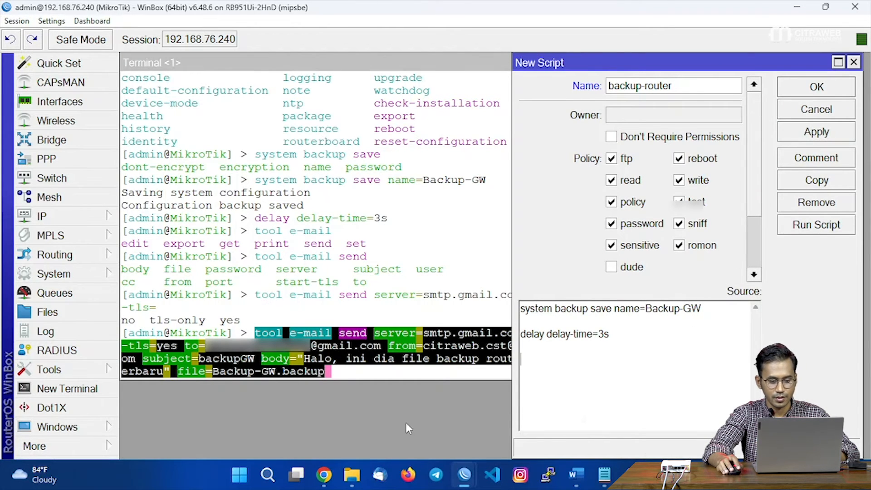
pyautogui.rightClick(582, 368)
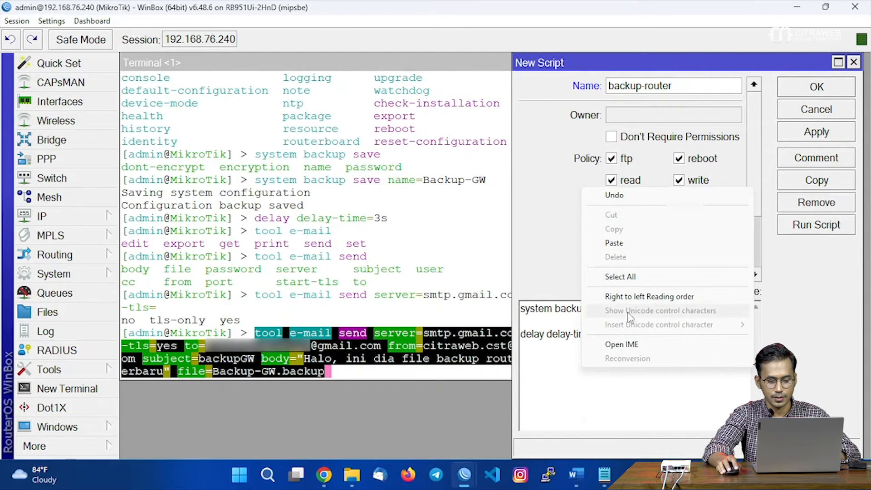
pyautogui.click(615, 244)
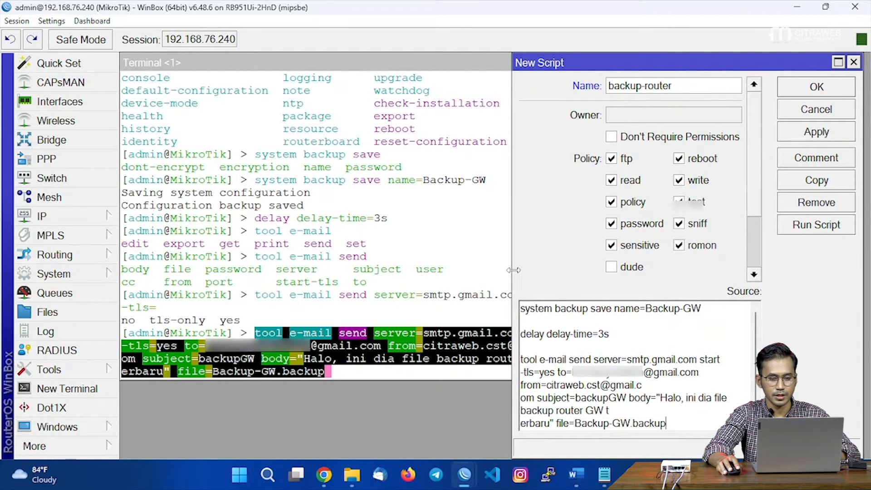
# Rejoin the wrapped start-tls, gmail.com address and 'terbaru' lines, then apply the script.
pyautogui.moveTo(512, 268); pyautogui.dragTo(135, 265)
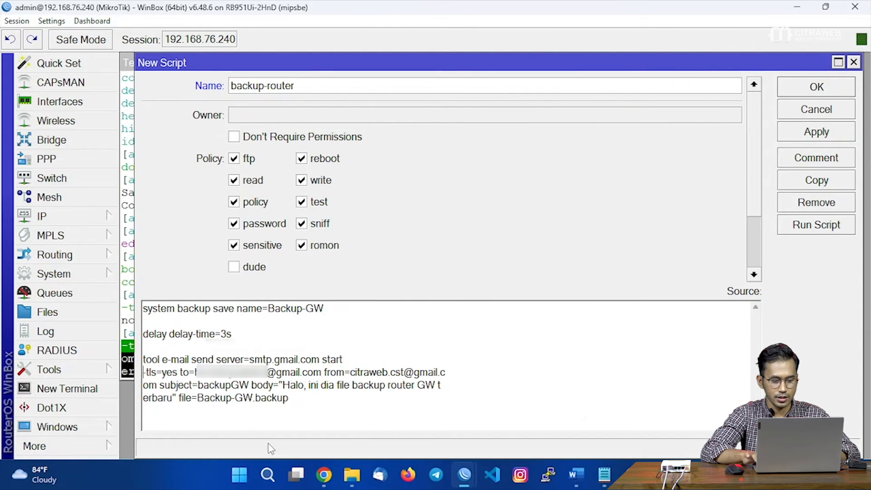
pyautogui.press('BackSpace')
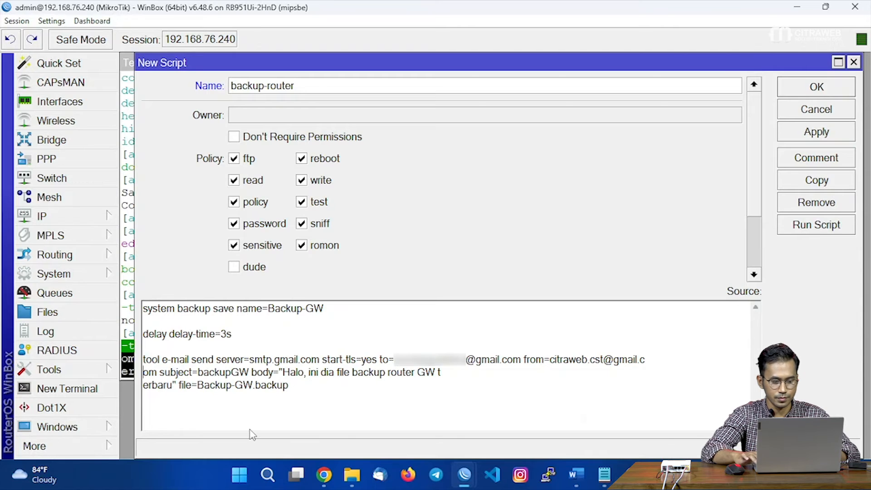
pyautogui.press('BackSpace')
pyautogui.press('BackSpace')
pyautogui.press('Return')
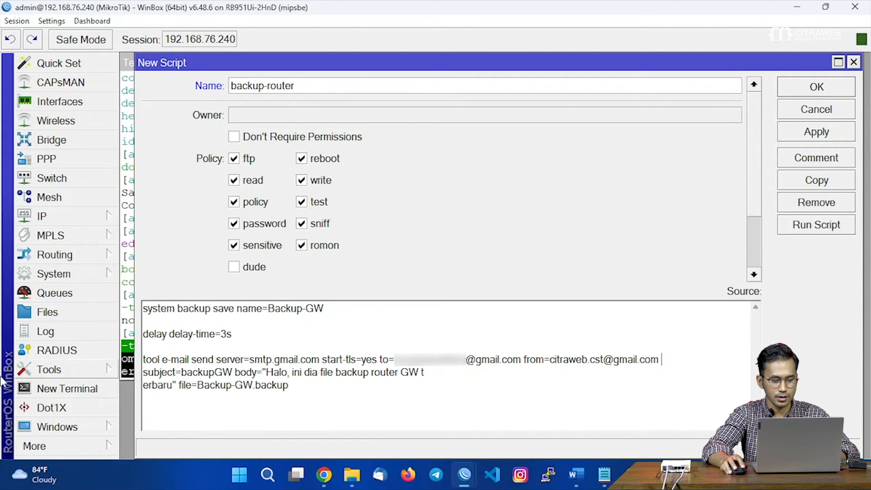
pyautogui.click(145, 386)
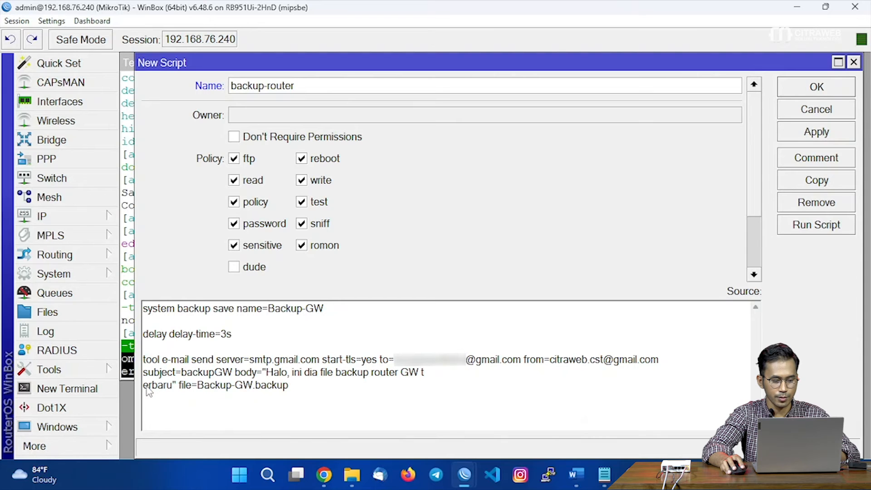
pyautogui.press('BackSpace')
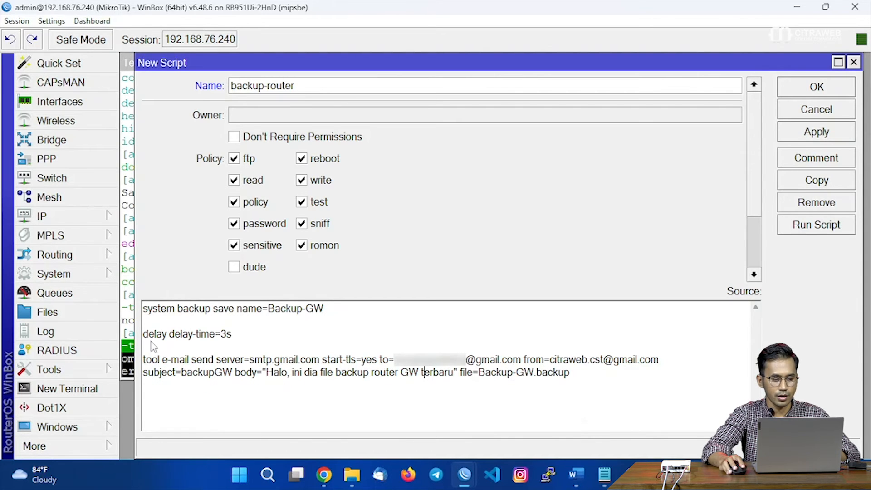
pyautogui.moveTo(136, 315); pyautogui.dragTo(122, 315)
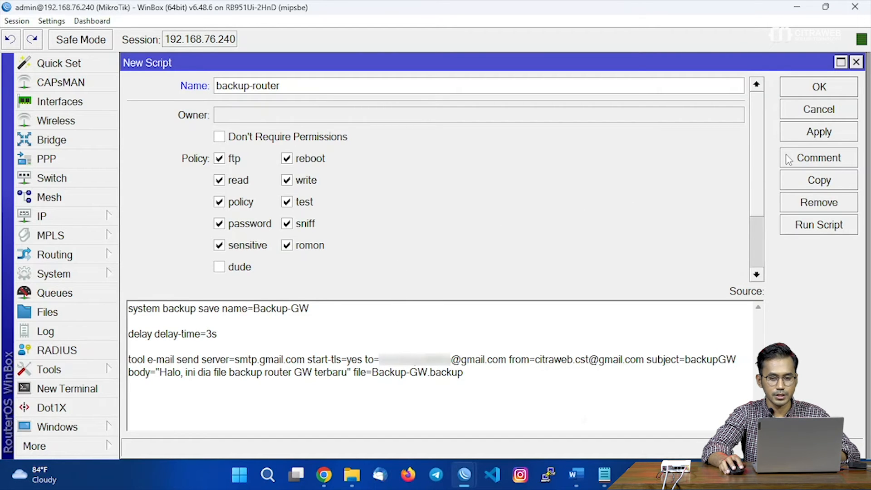
pyautogui.click(812, 132)
# Save the script, close Terminal and Email Settings, and select backup-router in System > Scripts.
pyautogui.click(816, 92)
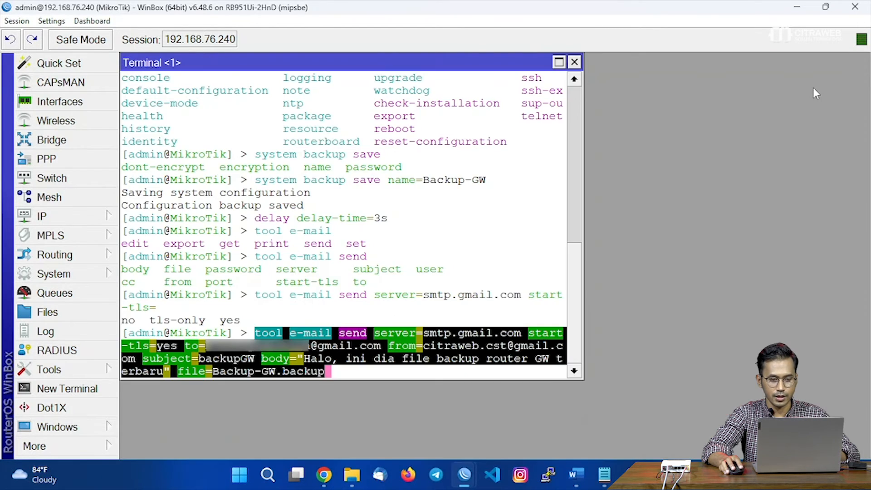
pyautogui.click(575, 62)
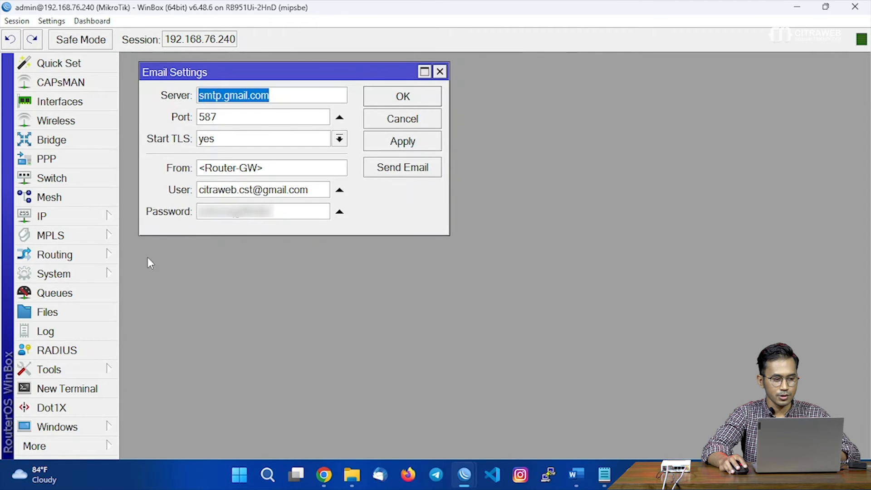
pyautogui.click(440, 72)
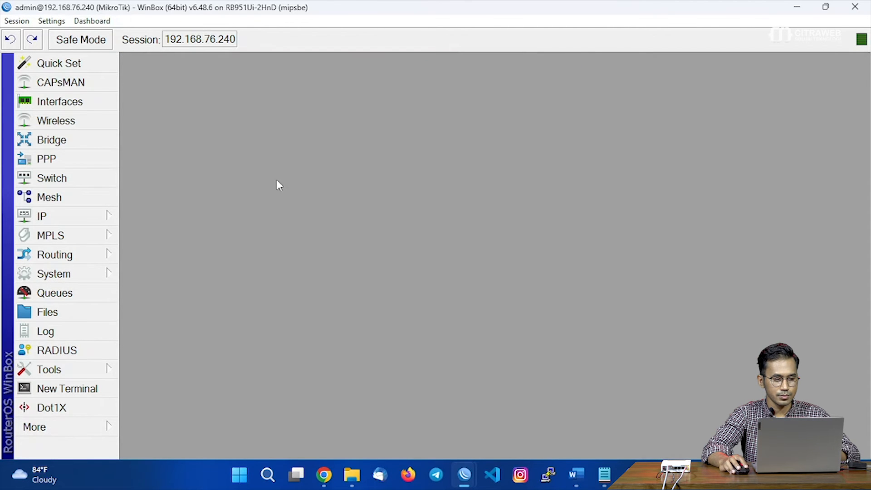
pyautogui.click(97, 273)
pyautogui.click(152, 394)
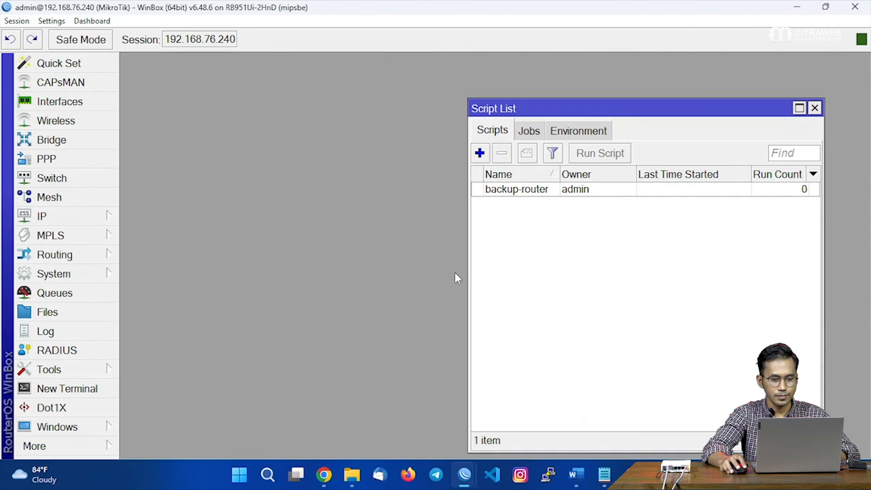
pyautogui.moveTo(659, 111); pyautogui.dragTo(414, 72)
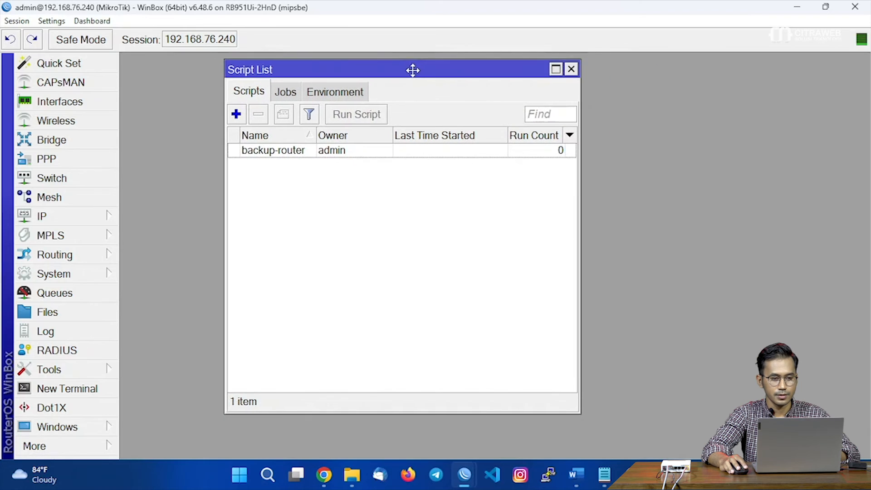
pyautogui.click(424, 156)
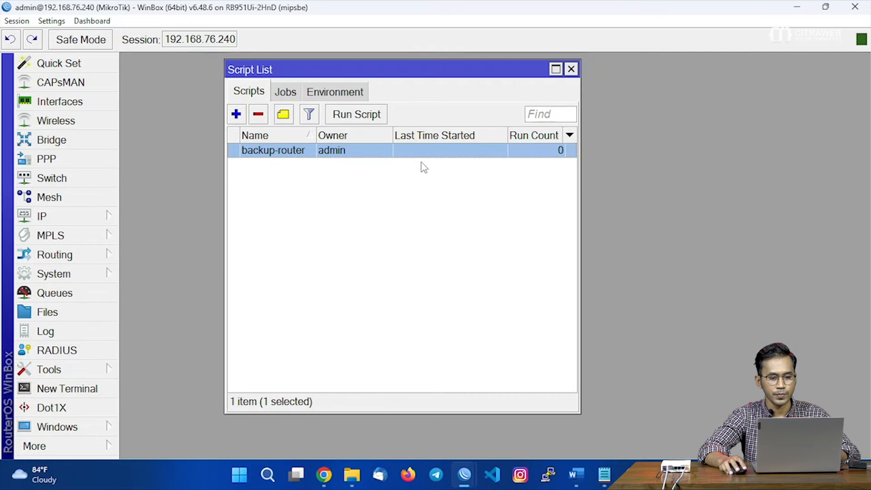
pyautogui.moveTo(430, 80); pyautogui.dragTo(610, 78)
# Open the File List beside the scripts, run backup-router, and select the new Backup-GW.backup.
pyautogui.click(68, 313)
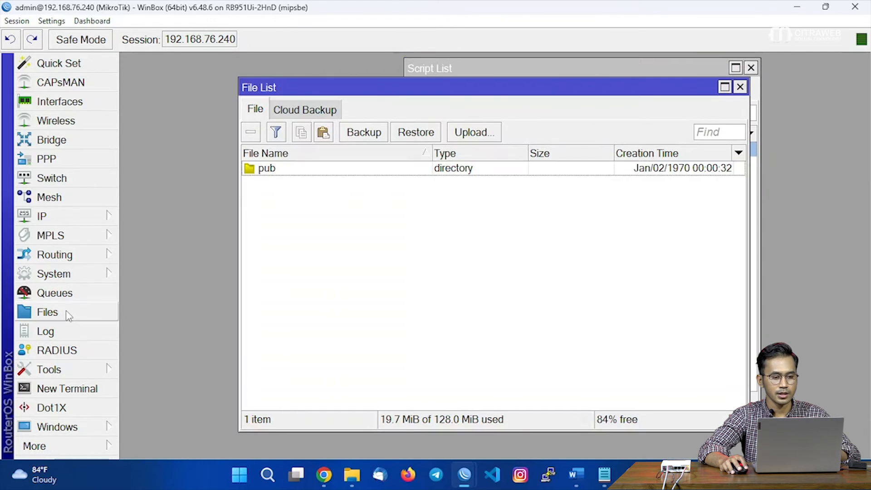
pyautogui.moveTo(752, 129); pyautogui.dragTo(568, 131)
pyautogui.moveTo(438, 86); pyautogui.dragTo(345, 69)
pyautogui.moveTo(558, 73); pyautogui.dragTo(630, 74)
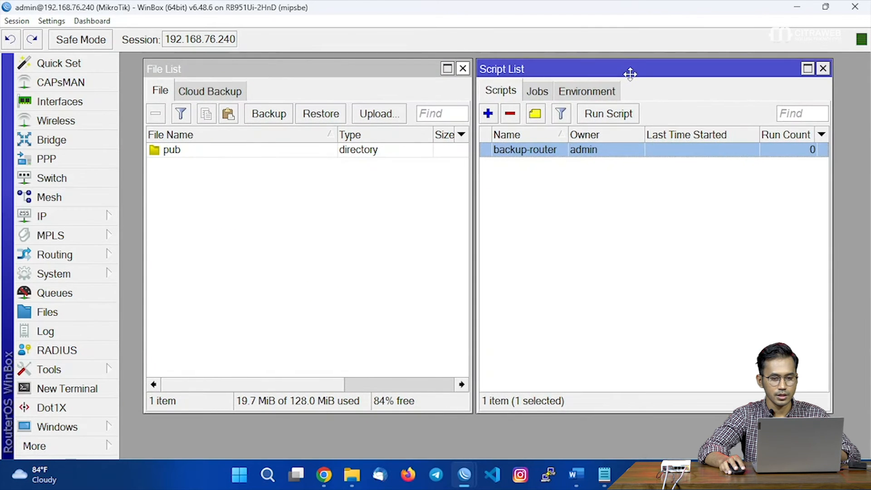
pyautogui.click(627, 114)
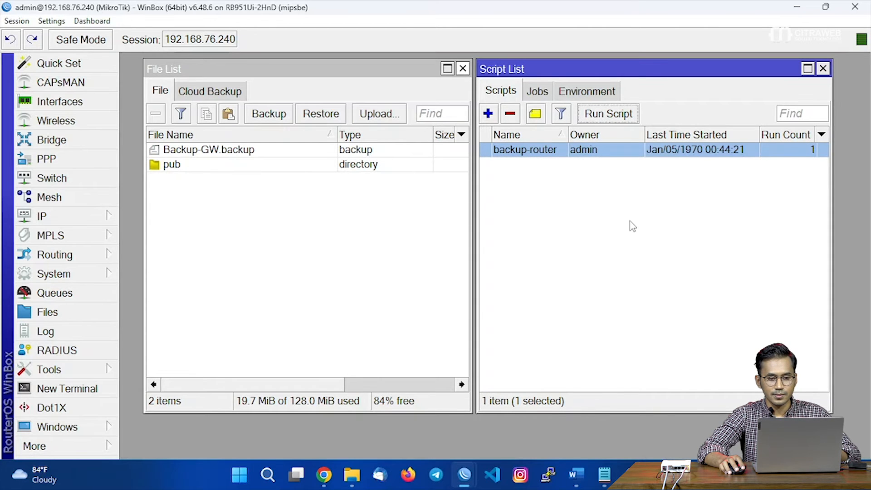
pyautogui.click(217, 154)
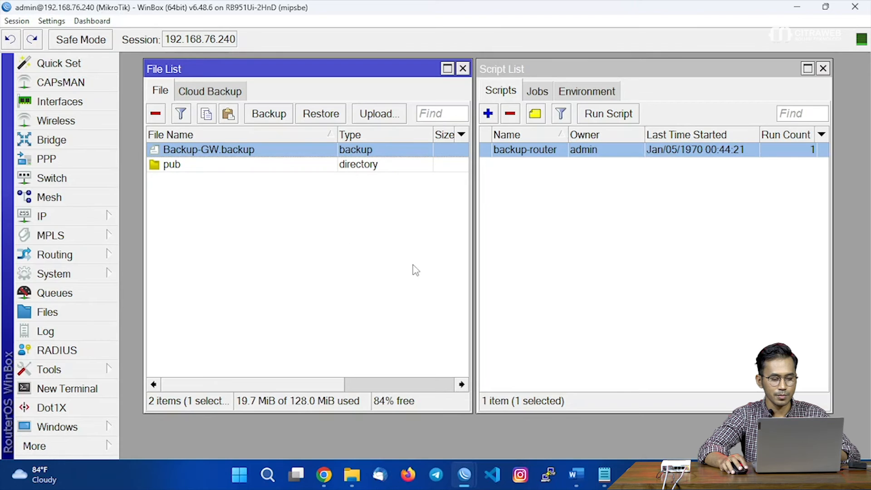
# Open the backupGW email in Gmail with its 16 KB Backup-GW.backup attachment, then minimize Chrome.
pyautogui.click(323, 477)
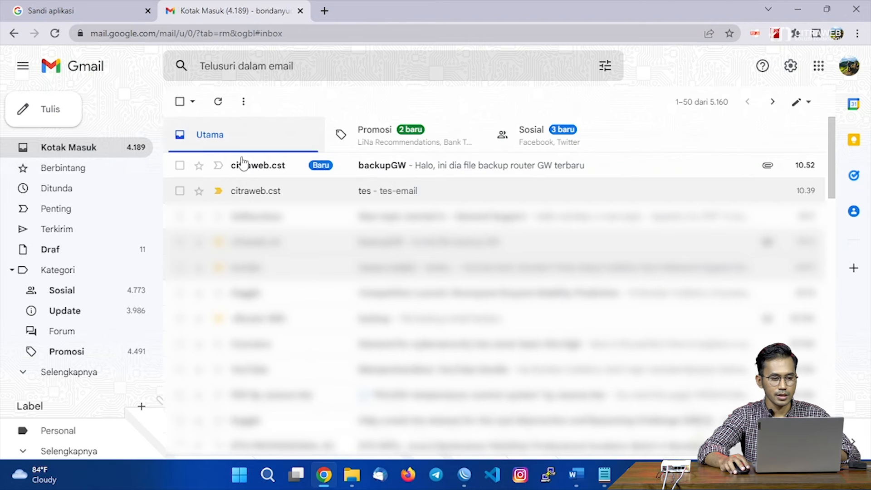
pyautogui.click(272, 167)
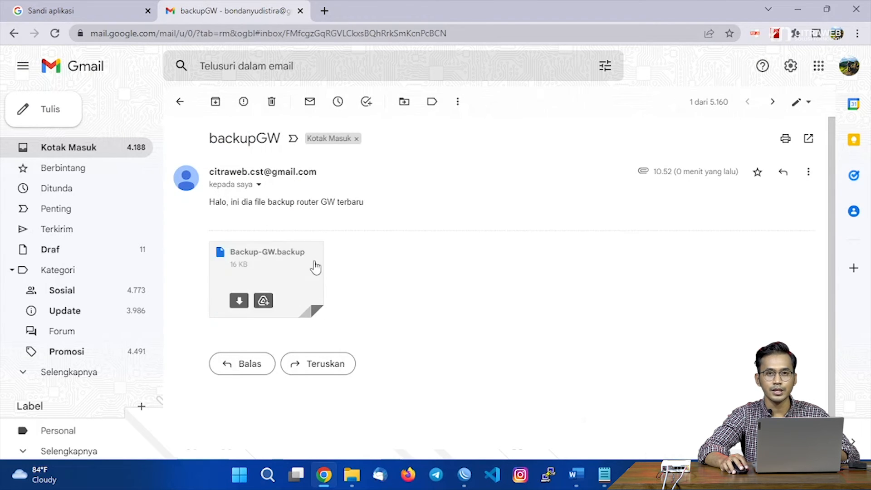
pyautogui.click(797, 11)
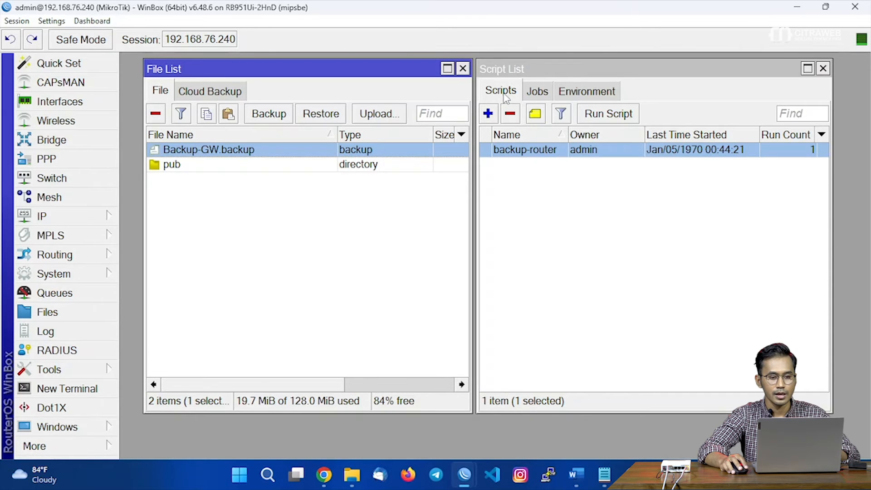
# Close the File List and open the System Scheduler window.
pyautogui.click(463, 68)
pyautogui.moveTo(488, 75); pyautogui.dragTo(158, 68)
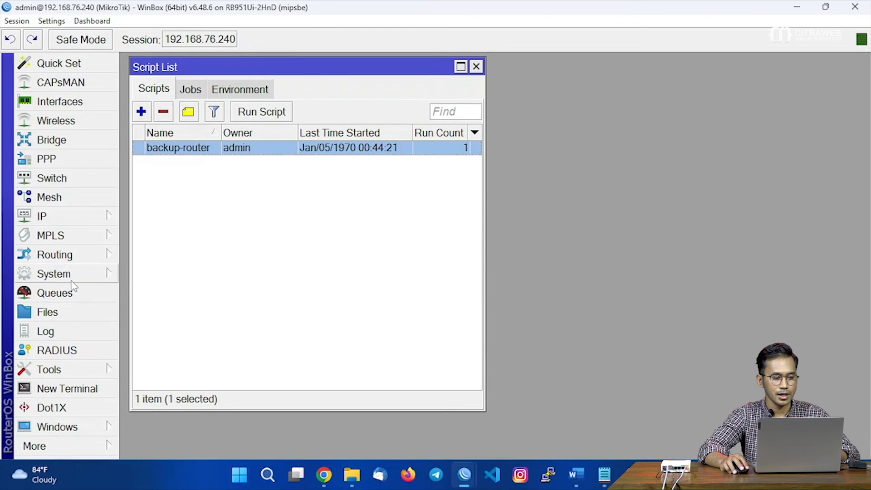
pyautogui.click(94, 280)
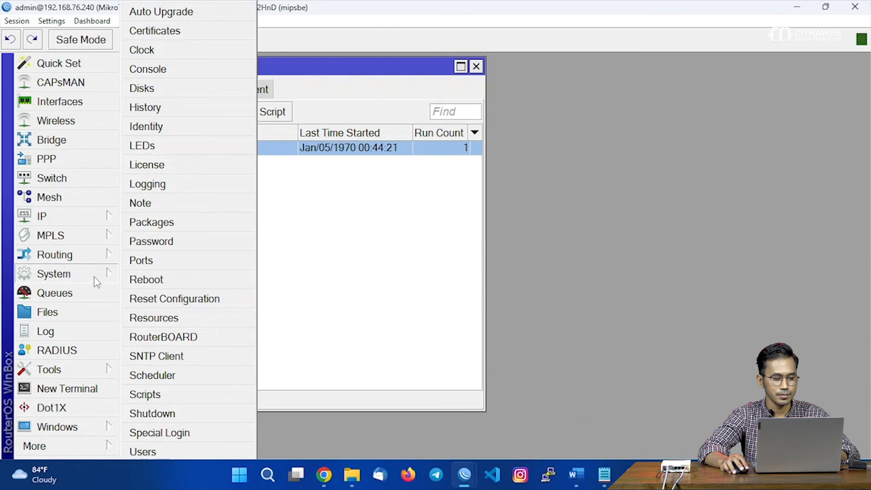
pyautogui.click(165, 379)
pyautogui.moveTo(277, 100); pyautogui.dragTo(481, 72)
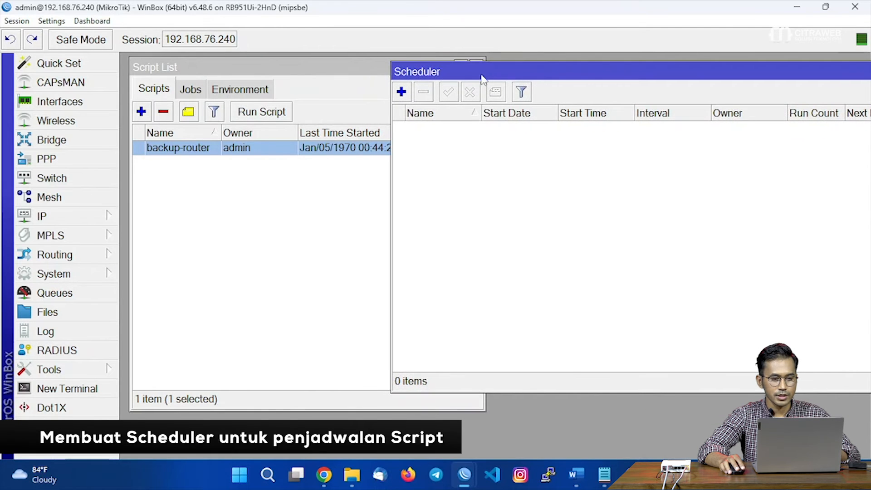
# Add a new schedule named 'Backup Router 30d' with a 30d 00:00:00 interval.
pyautogui.click(401, 96)
pyautogui.moveTo(418, 67); pyautogui.dragTo(498, 71)
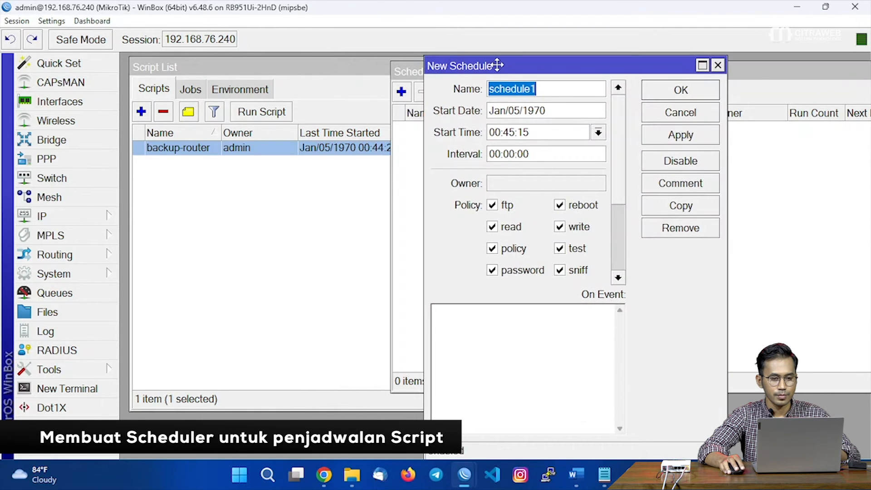
pyautogui.write('Ba')
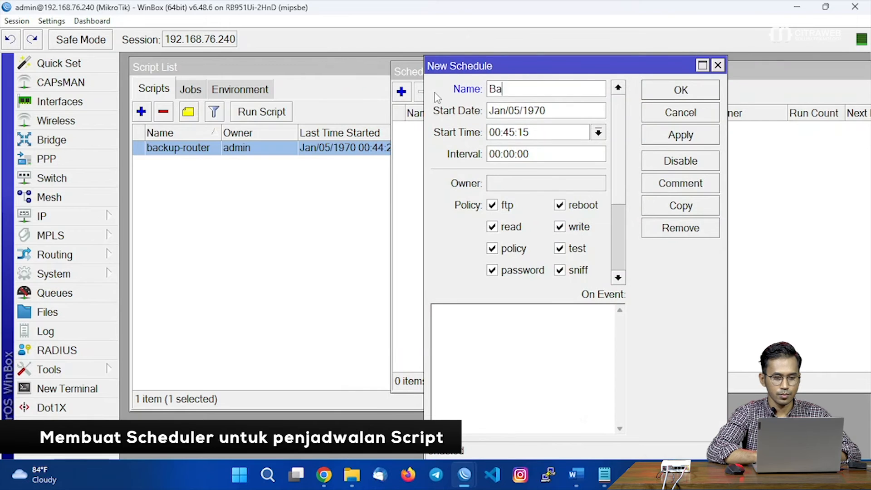
pyautogui.write('ckup Router B')
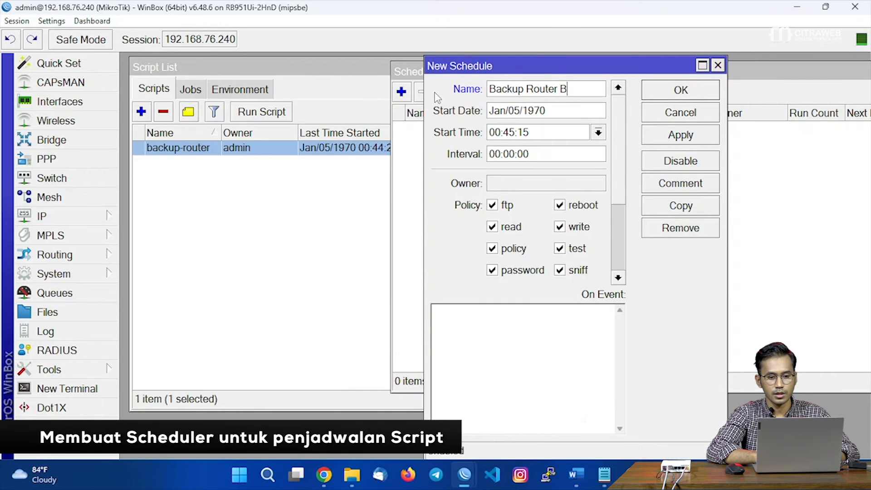
pyautogui.write('30d')
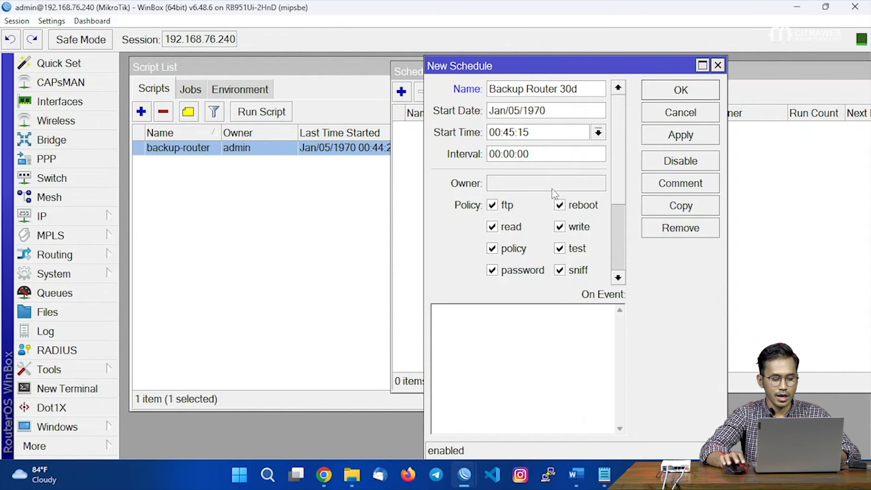
pyautogui.write('30')
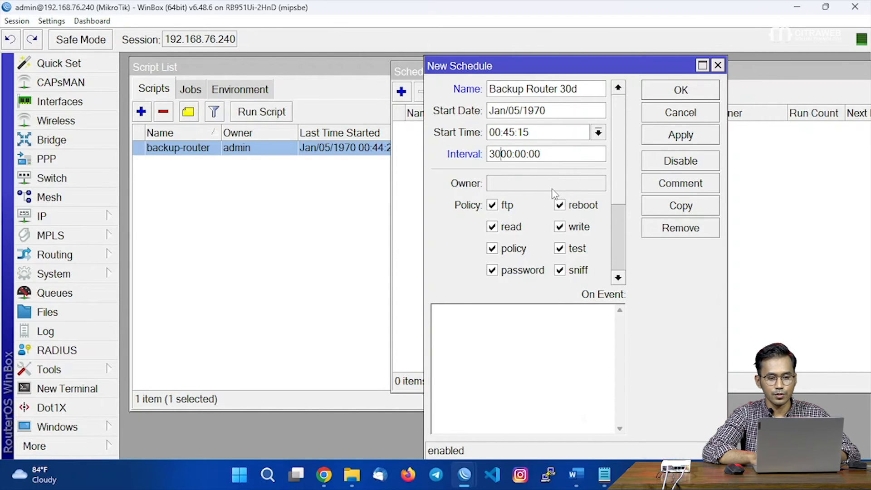
pyautogui.write('d')
pyautogui.press('BackSpace')
pyautogui.press('BackSpace')
pyautogui.press('BackSpace')
pyautogui.press('BackSpace')
pyautogui.write('90d')
pyautogui.press('BackSpace')
pyautogui.press('BackSpace')
pyautogui.press('BackSpace')
pyautogui.press('BackSpace')
pyautogui.write('30d')
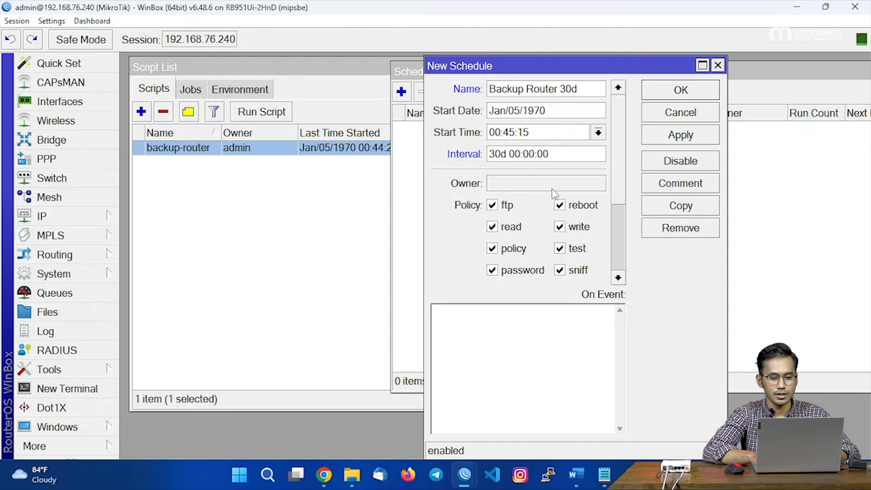
# Enter backup-router as the schedule's On Event script.
pyautogui.click(521, 337)
pyautogui.write('backup-router')
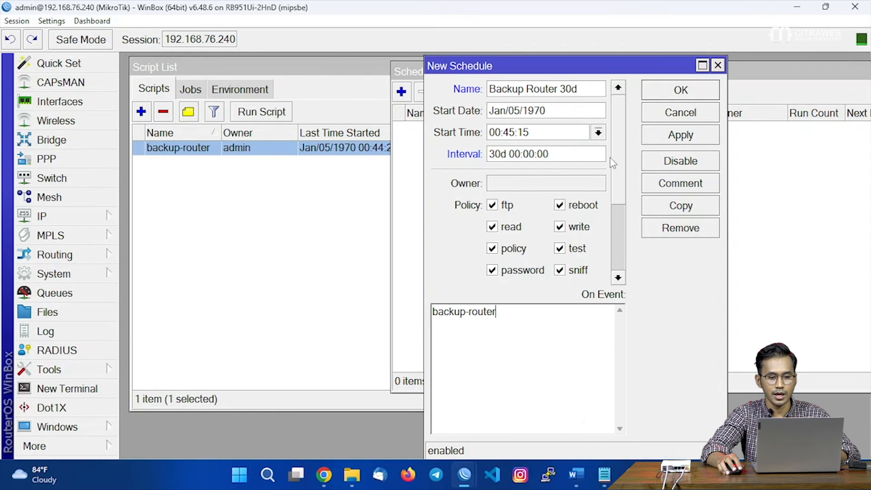
pyautogui.click(600, 137)
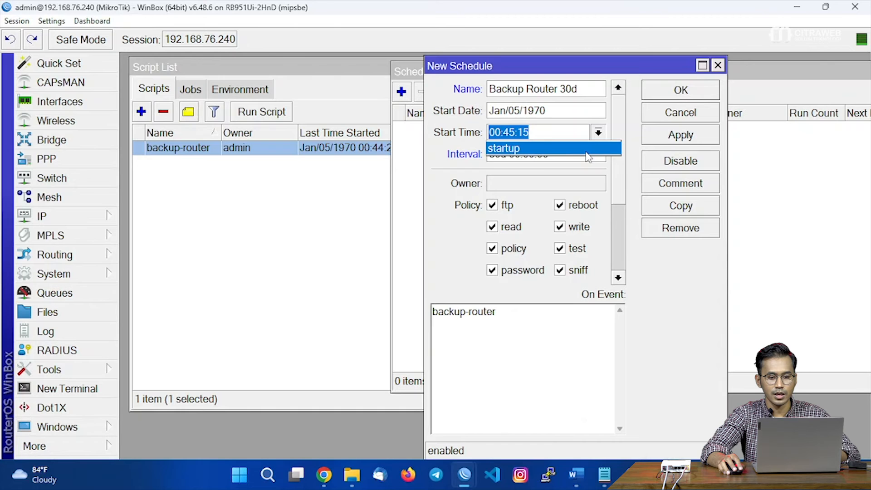
pyautogui.click(588, 152)
pyautogui.click(595, 135)
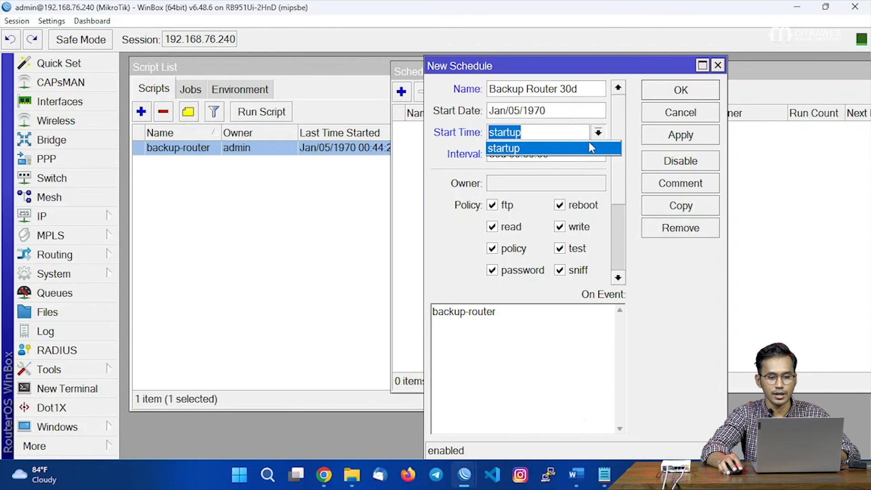
pyautogui.click(589, 149)
# Show the router time in the toolbar, set start time 00:46:30, and save the schedule.
pyautogui.rightClick(843, 46)
pyautogui.click(832, 60)
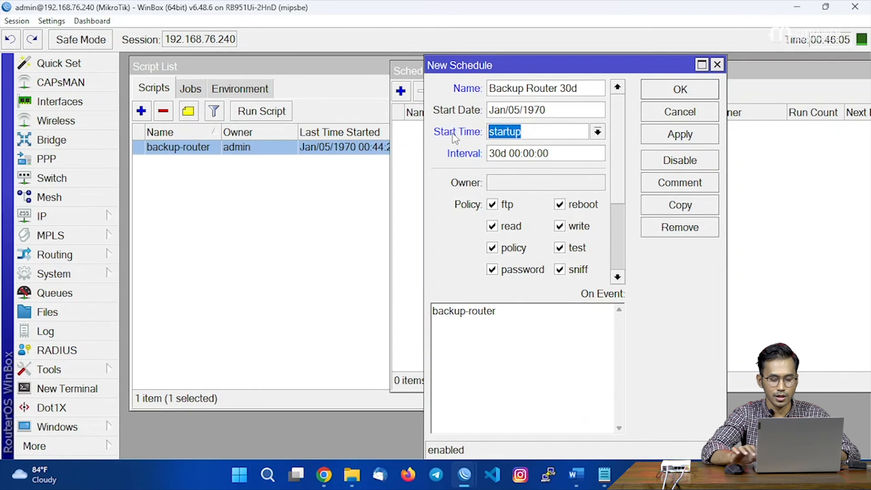
pyautogui.write('00:')
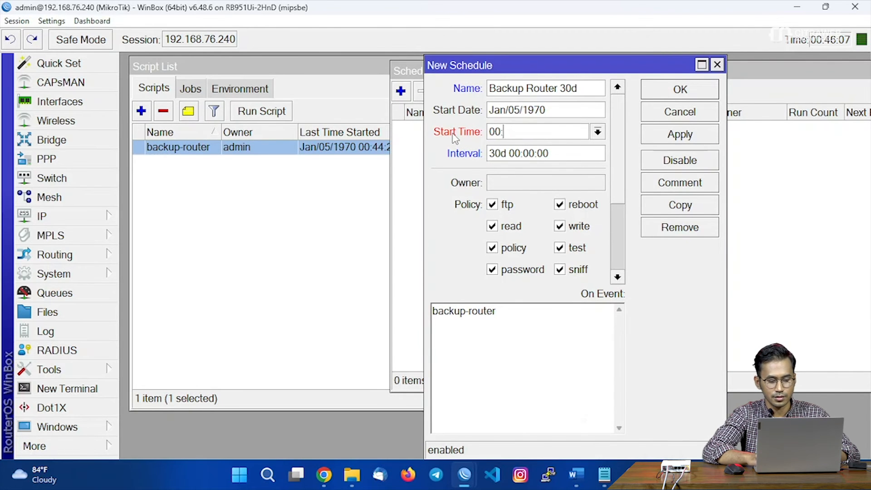
pyautogui.write('4')
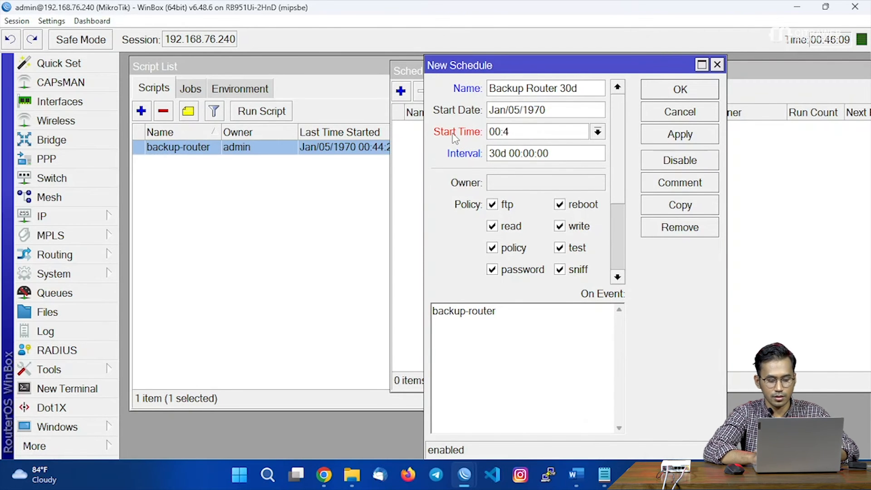
pyautogui.write('6:30')
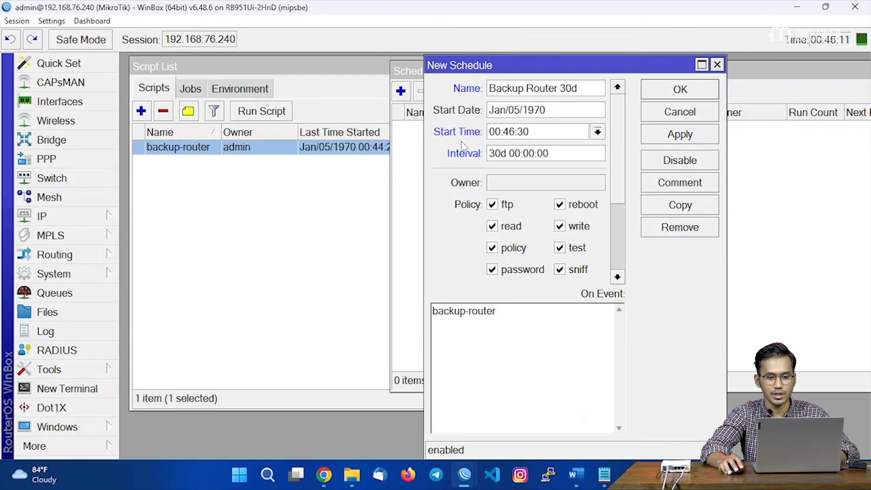
pyautogui.click(681, 135)
pyautogui.click(683, 89)
pyautogui.moveTo(675, 77); pyautogui.dragTo(590, 135)
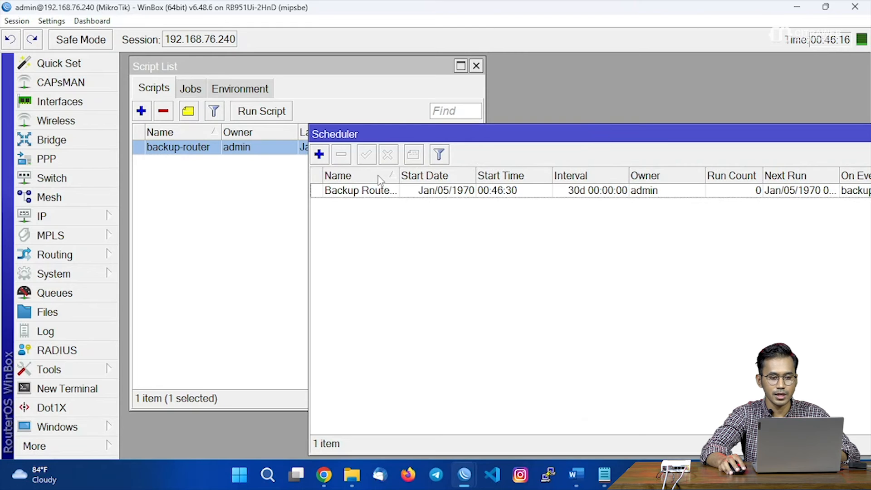
# Widen the Name column and check the Backup Router 30d schedule's 30d interval settings.
pyautogui.moveTo(399, 176); pyautogui.dragTo(414, 174)
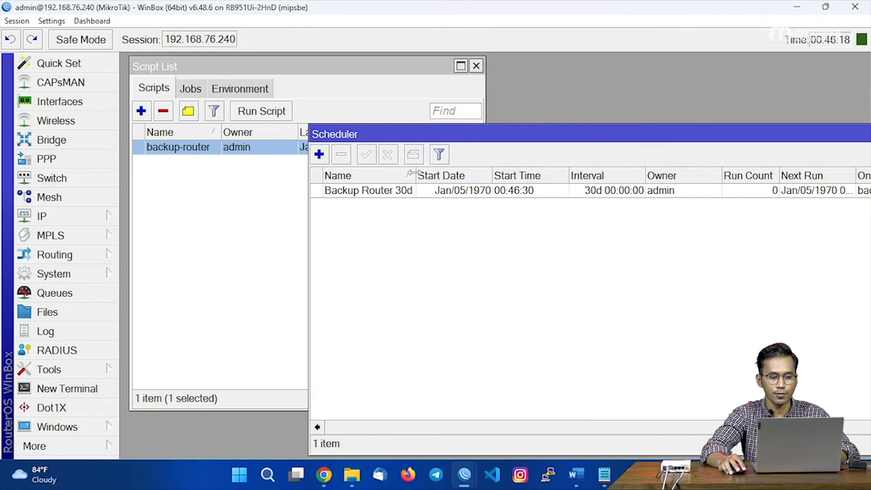
pyautogui.moveTo(443, 139); pyautogui.dragTo(289, 173)
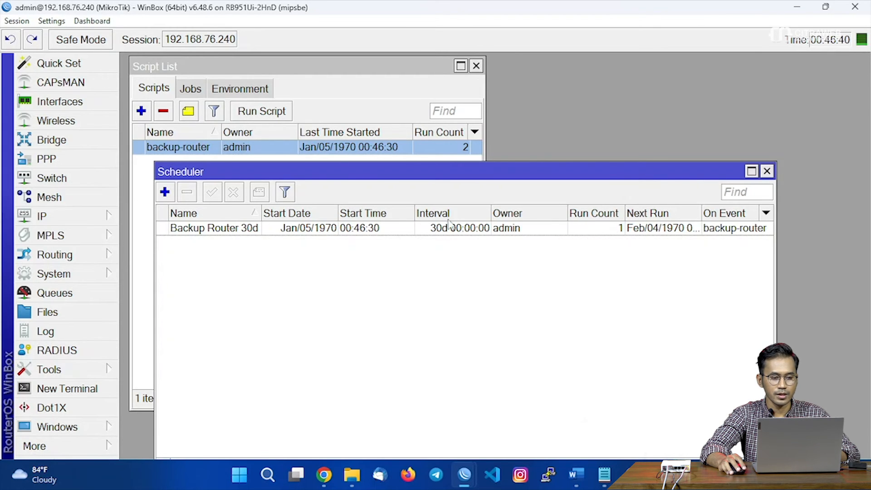
pyautogui.click(250, 232)
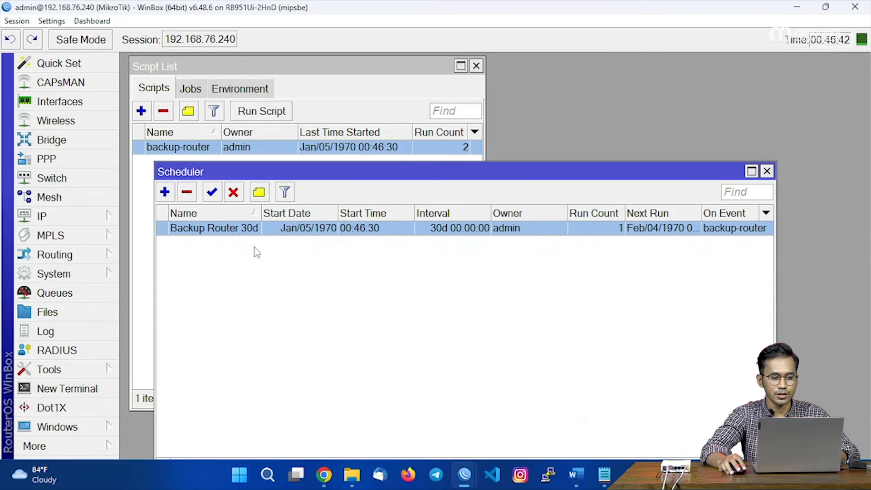
pyautogui.doubleClick(284, 229)
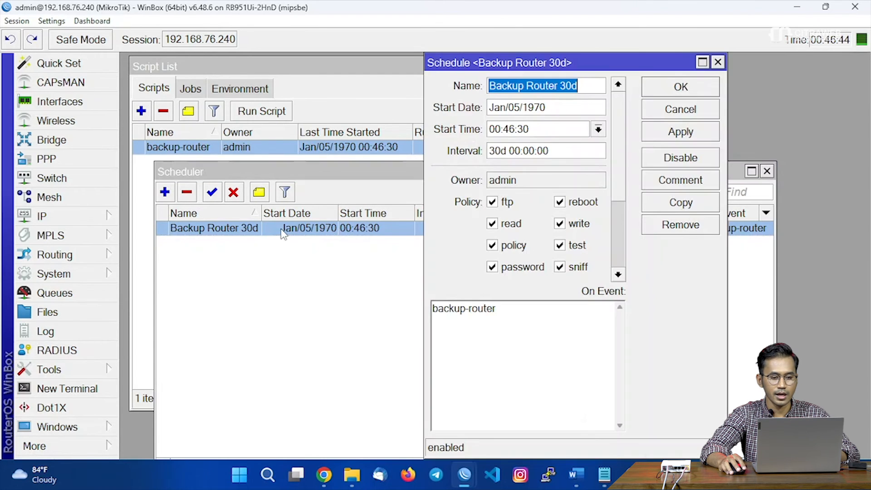
pyautogui.doubleClick(505, 154)
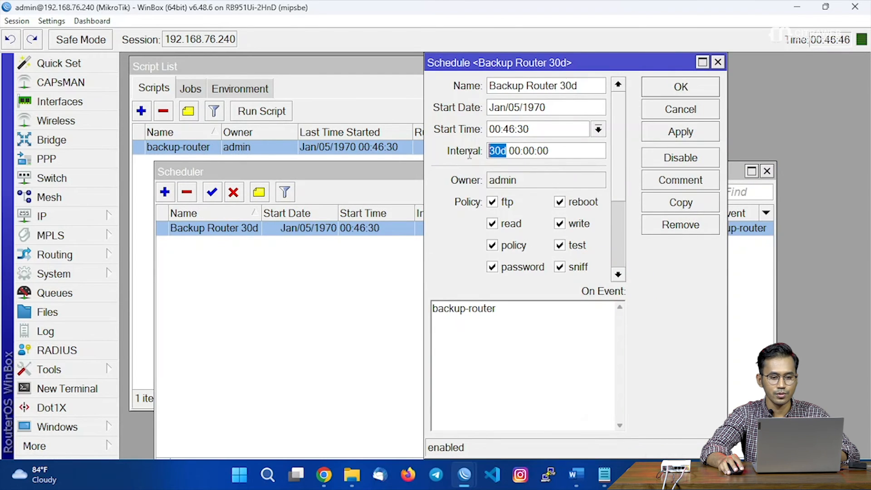
pyautogui.click(718, 62)
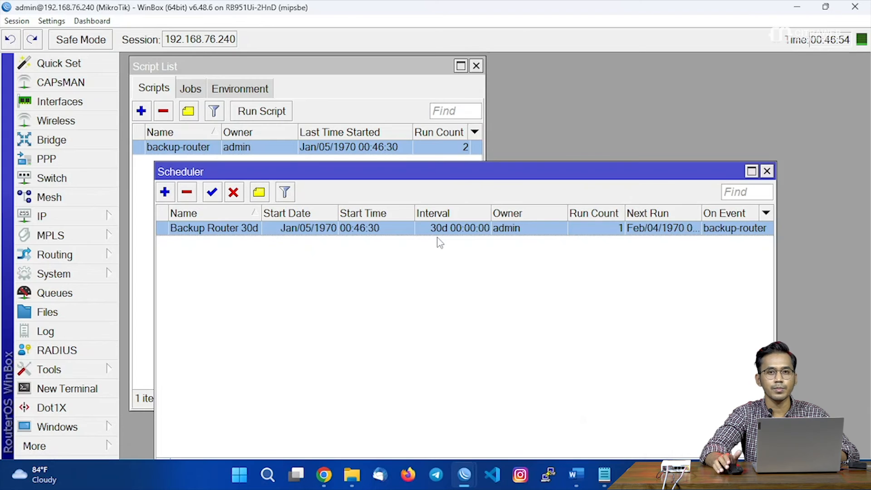
pyautogui.click(420, 268)
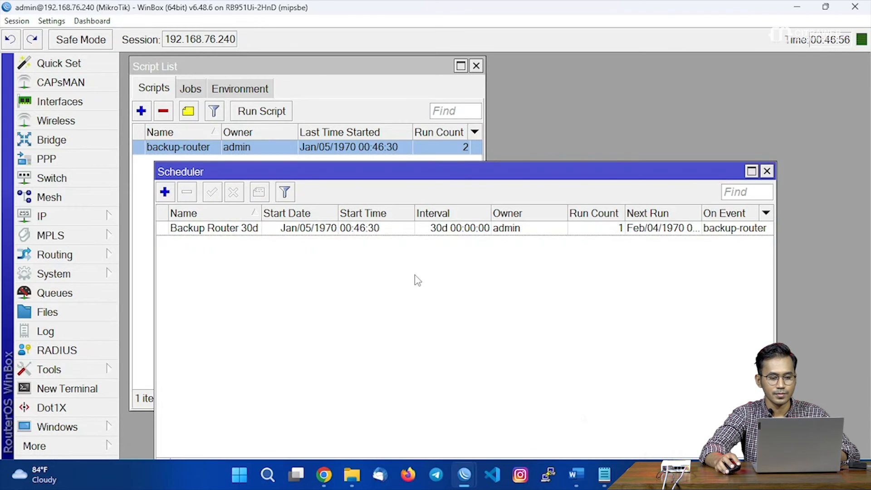
# Switch to Gmail and open the newest backupGW email with the Backup-GW attachment.
pyautogui.moveTo(331, 474)
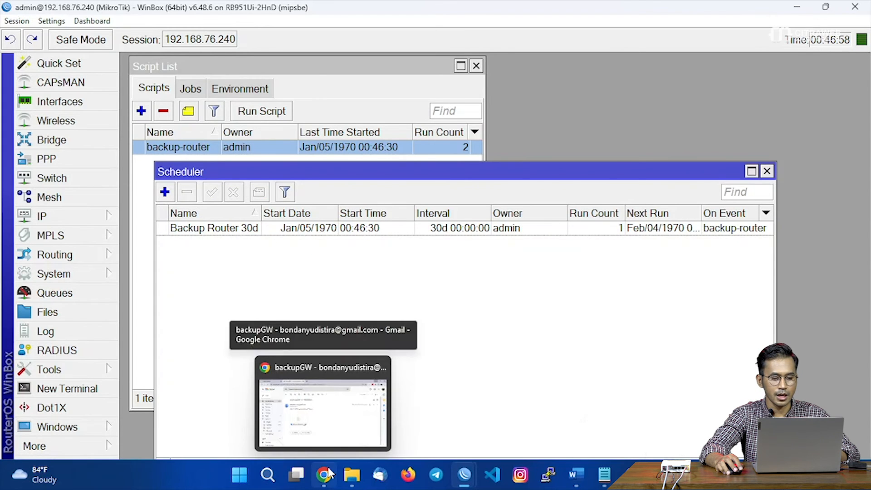
pyautogui.click(290, 363)
pyautogui.click(179, 103)
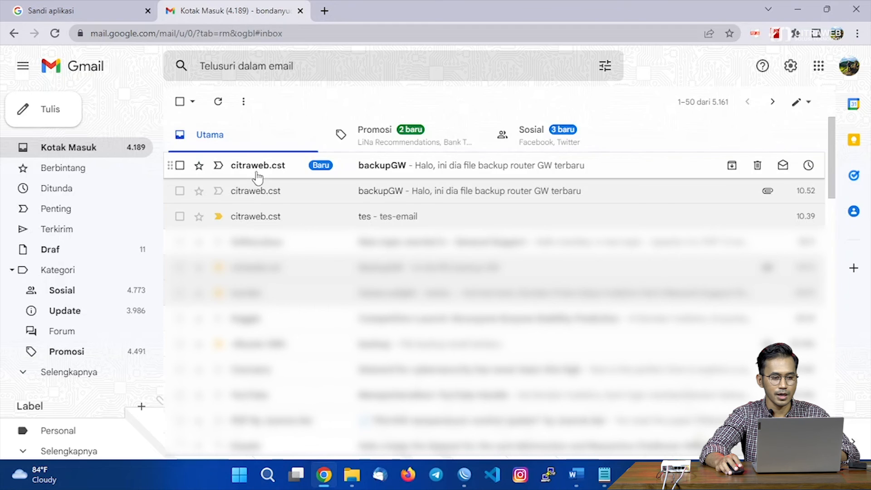
pyautogui.click(264, 175)
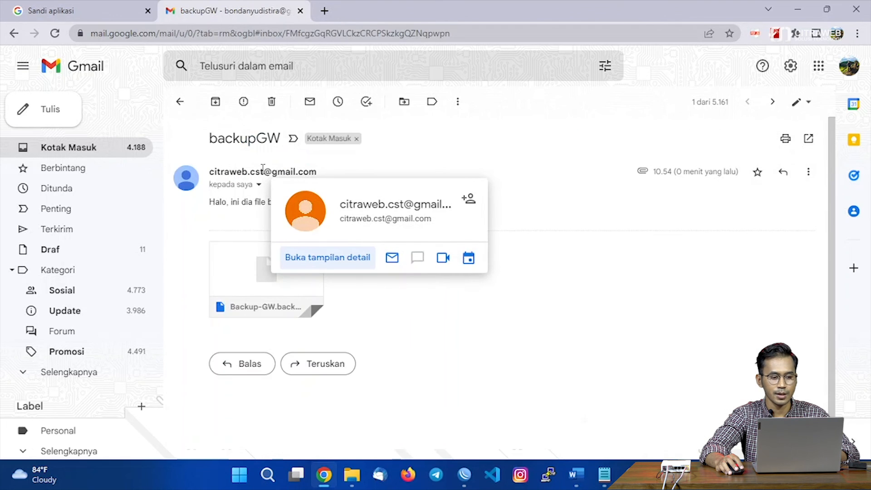